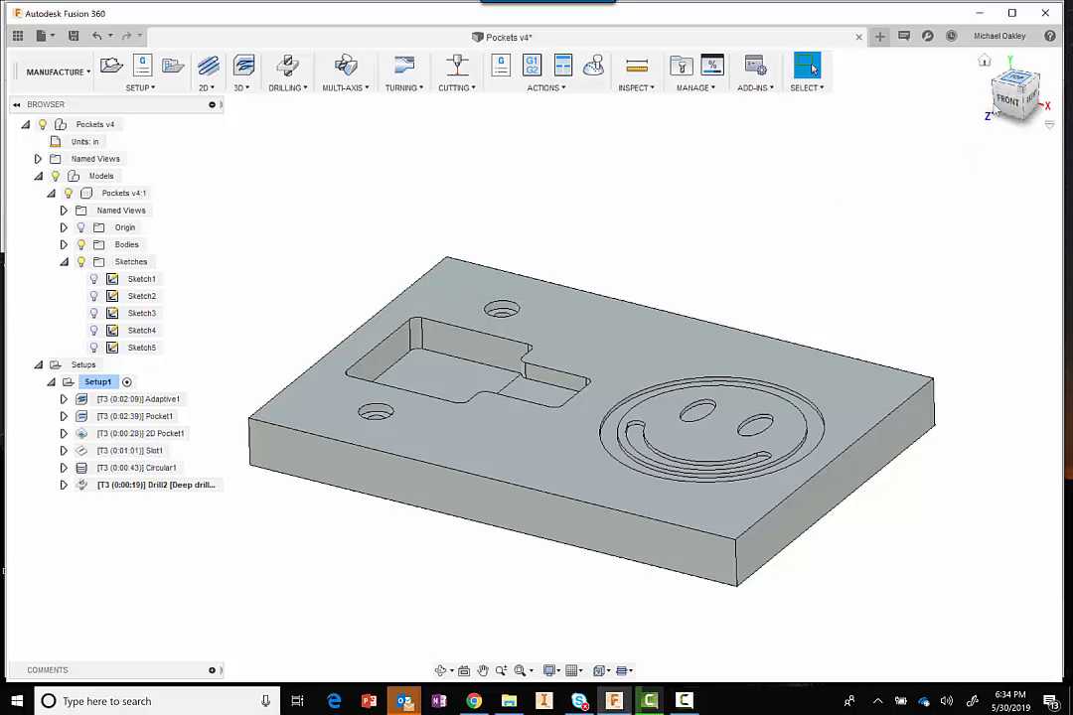
# Switch to the Model workspace, hide Body1 and show the Stock body on its own
pyautogui.click(1015, 83)
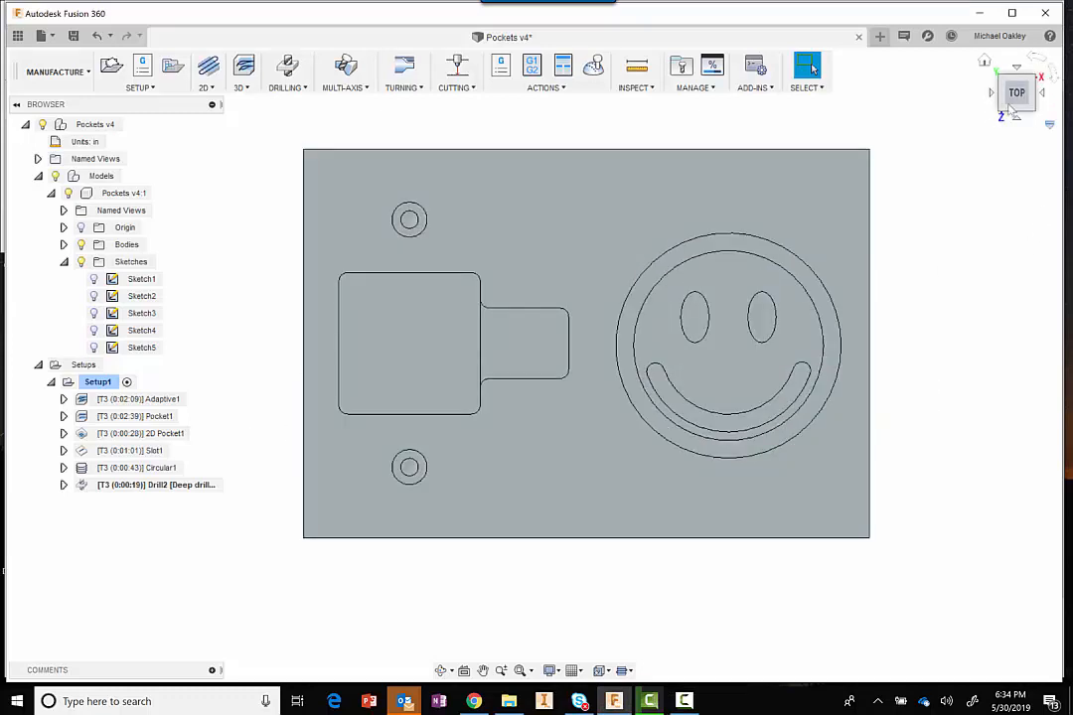
pyautogui.moveTo(1019, 84)
pyautogui.mouseDown()
pyautogui.moveTo(1017, 41)
pyautogui.moveTo(1004, 121)
pyautogui.moveTo(1009, 42)
pyautogui.moveTo(997, 74)
pyautogui.mouseUp()
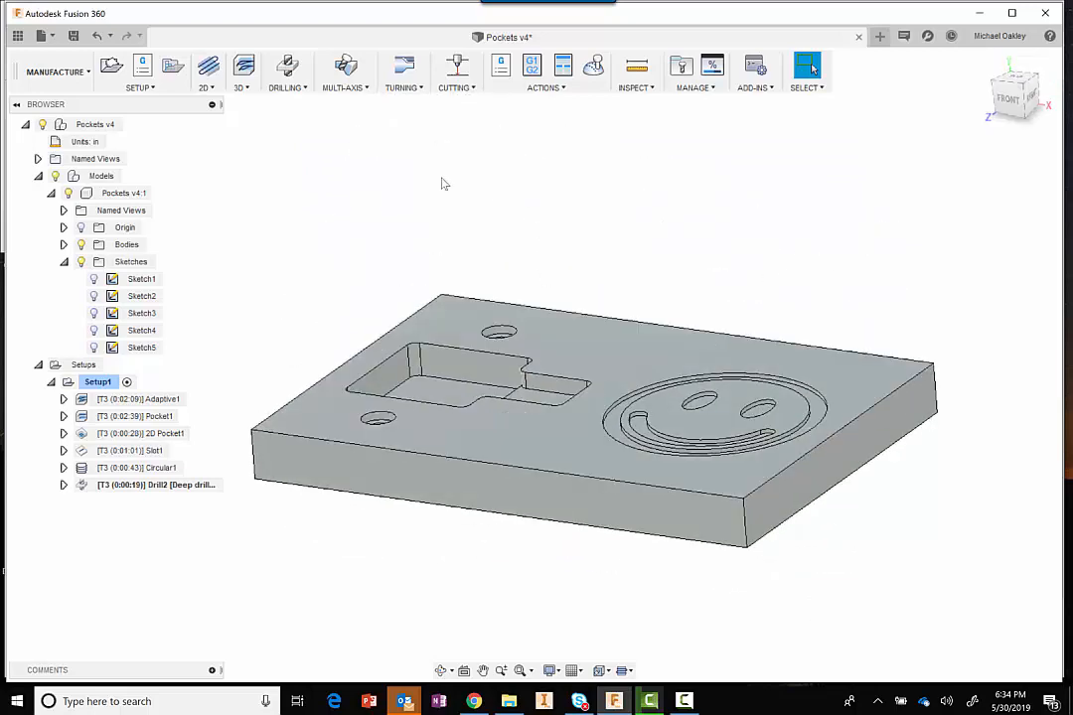
pyautogui.moveTo(511, 233); pyautogui.dragTo(516, 228, button='middle')
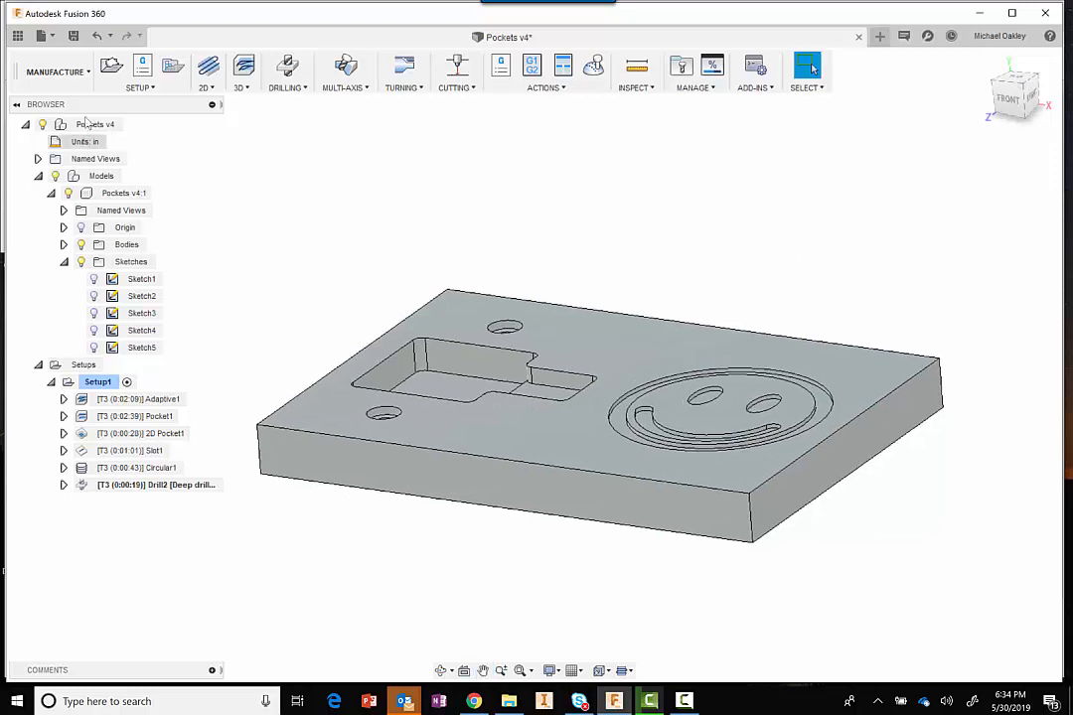
pyautogui.click(87, 73)
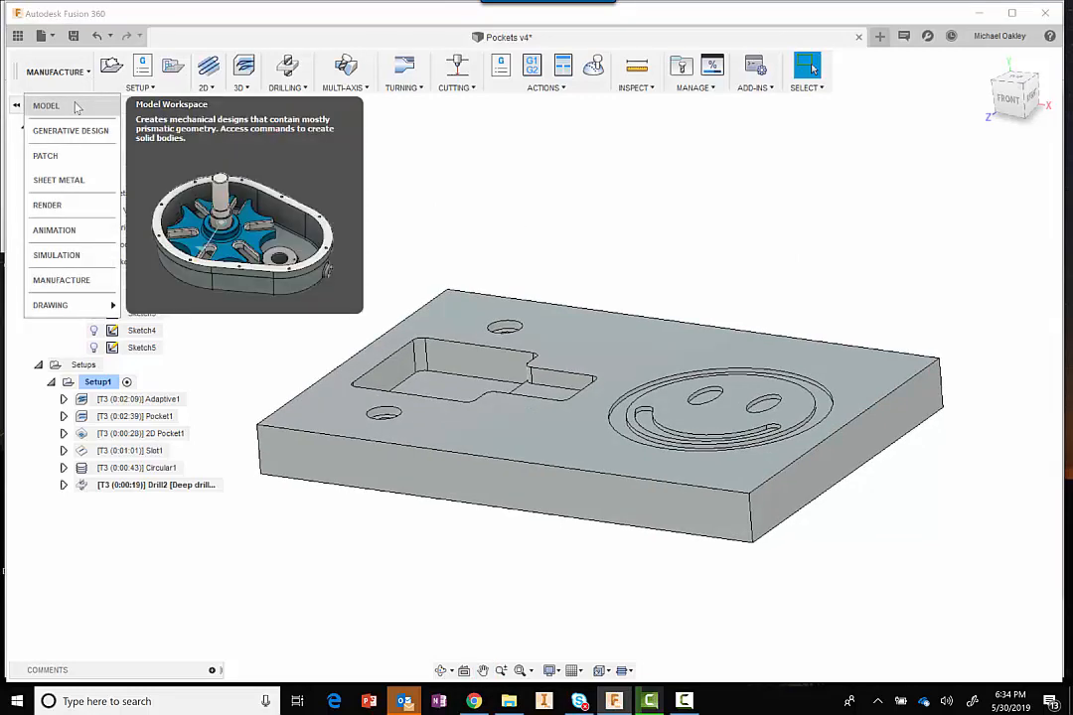
pyautogui.click(47, 105)
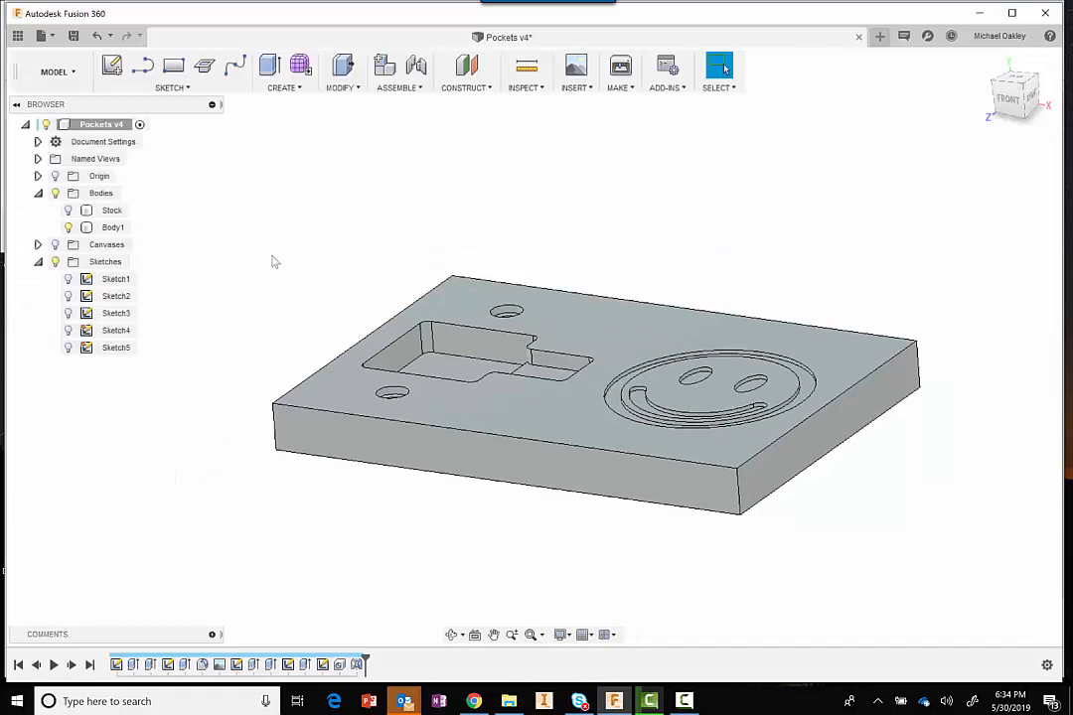
pyautogui.click(67, 227)
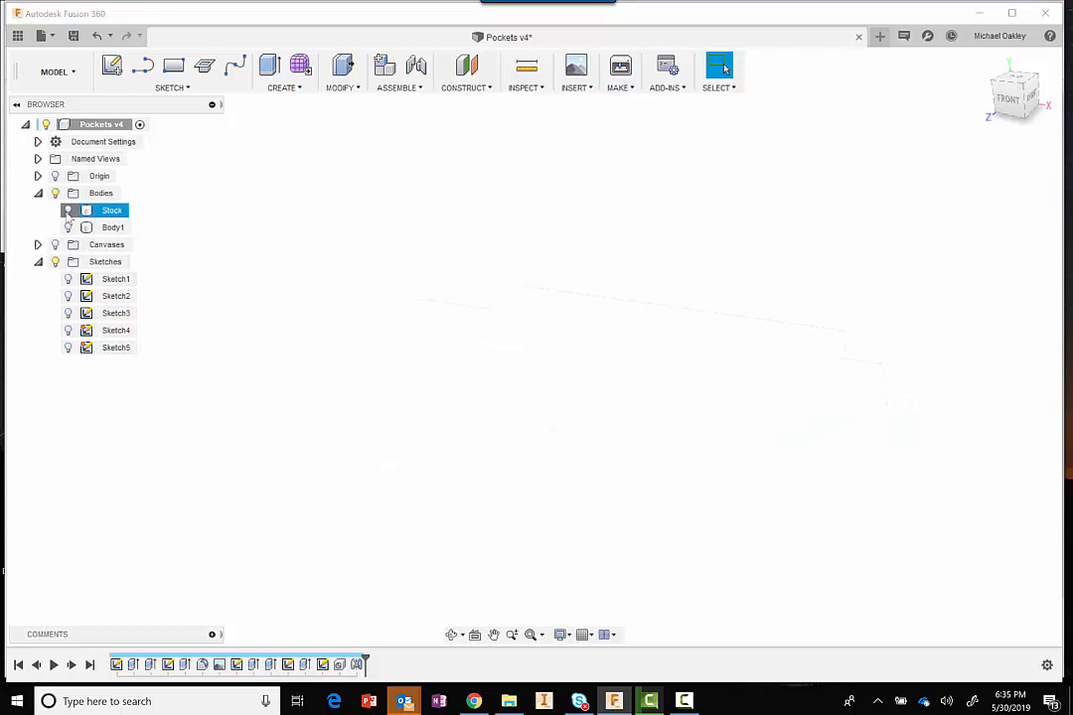
pyautogui.click(68, 210)
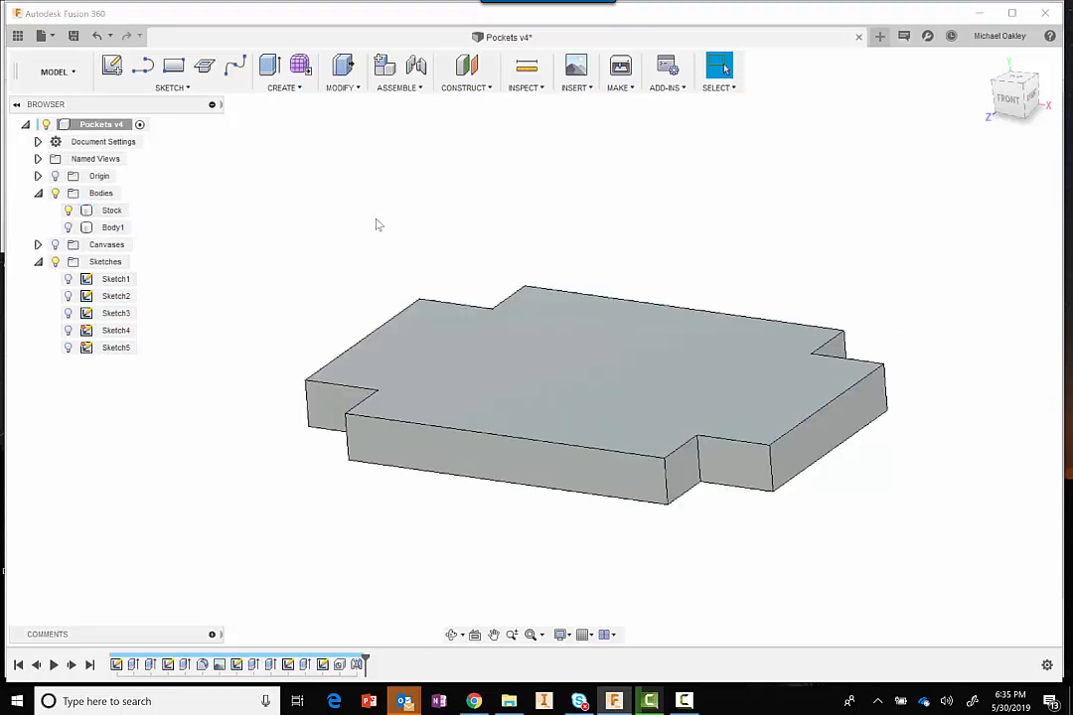
pyautogui.keyDown('shift'); pyautogui.moveTo(407, 265); pyautogui.dragTo(430, 282, button='middle'); pyautogui.keyUp('shift')
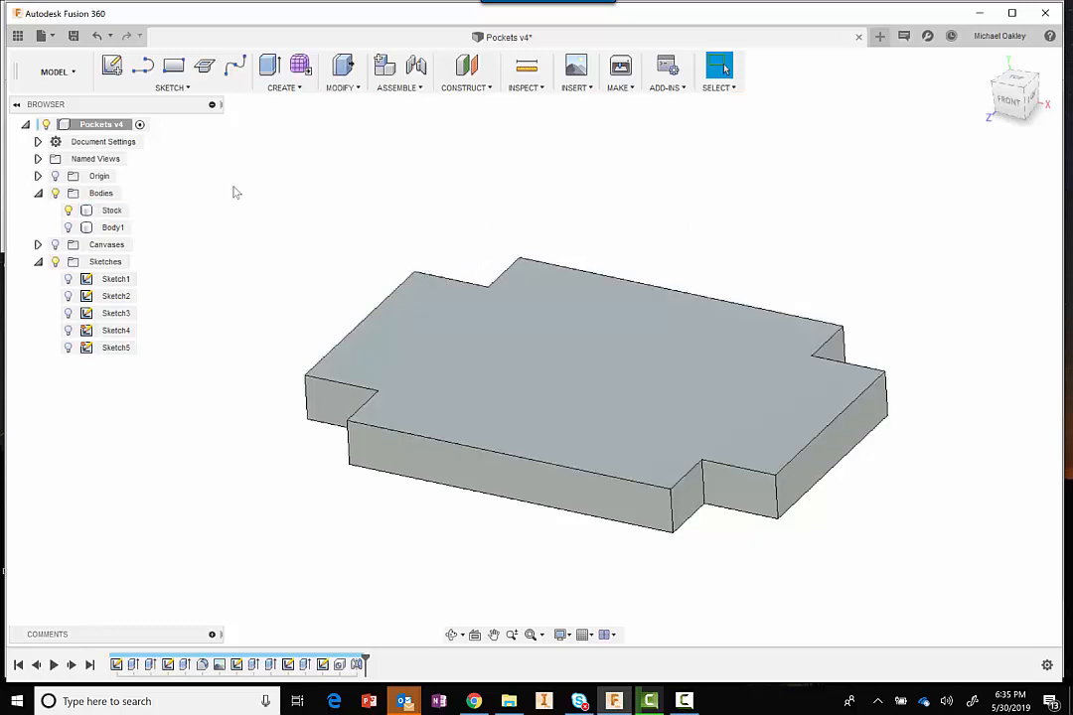
# Show Body1 together with the Stock body and return to the Manufacture workspace
pyautogui.click(67, 227)
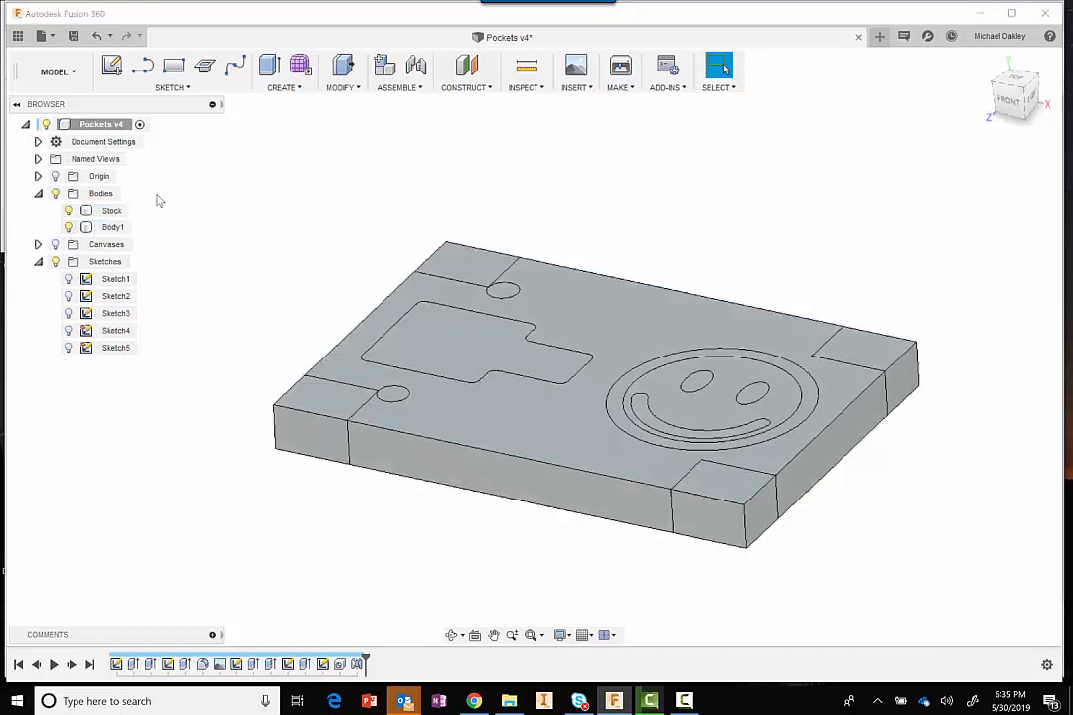
pyautogui.click(64, 74)
pyautogui.click(60, 280)
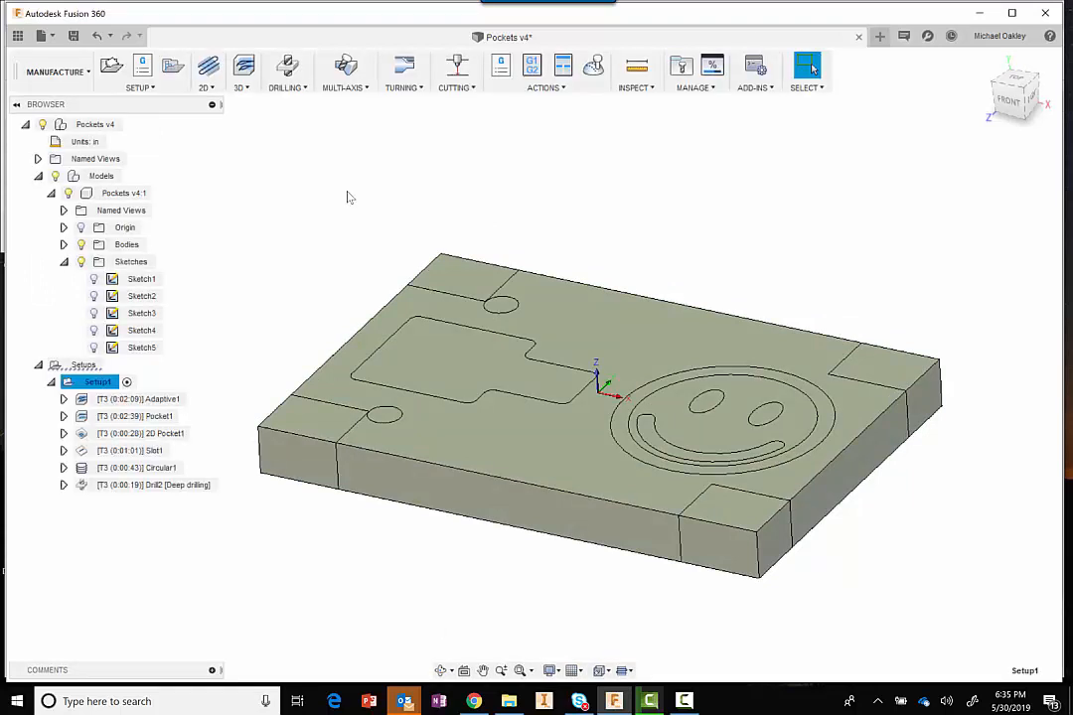
# Edit Setup1 so its stock mode is From solid, using the Stock body as the stock solid
pyautogui.keyDown('shift'); pyautogui.moveTo(453, 229); pyautogui.dragTo(449, 282, button='middle'); pyautogui.keyUp('shift')
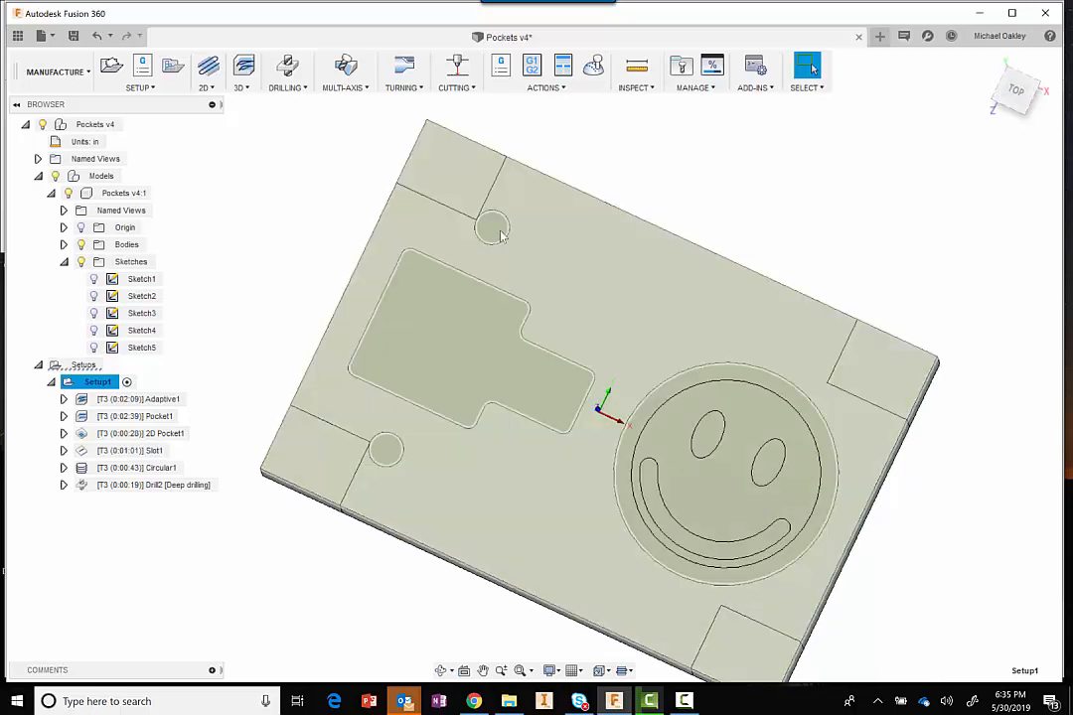
pyautogui.keyDown('shift'); pyautogui.moveTo(482, 223); pyautogui.dragTo(597, 221, button='middle'); pyautogui.keyUp('shift')
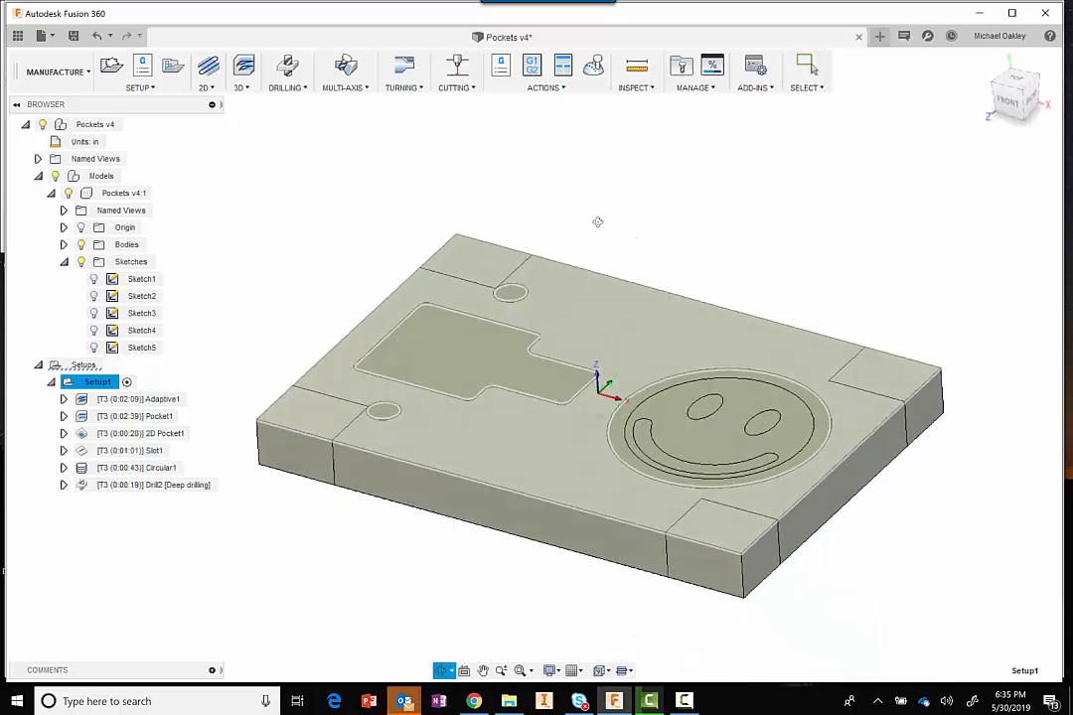
pyautogui.moveTo(350, 210); pyautogui.dragTo(384, 186, button='middle')
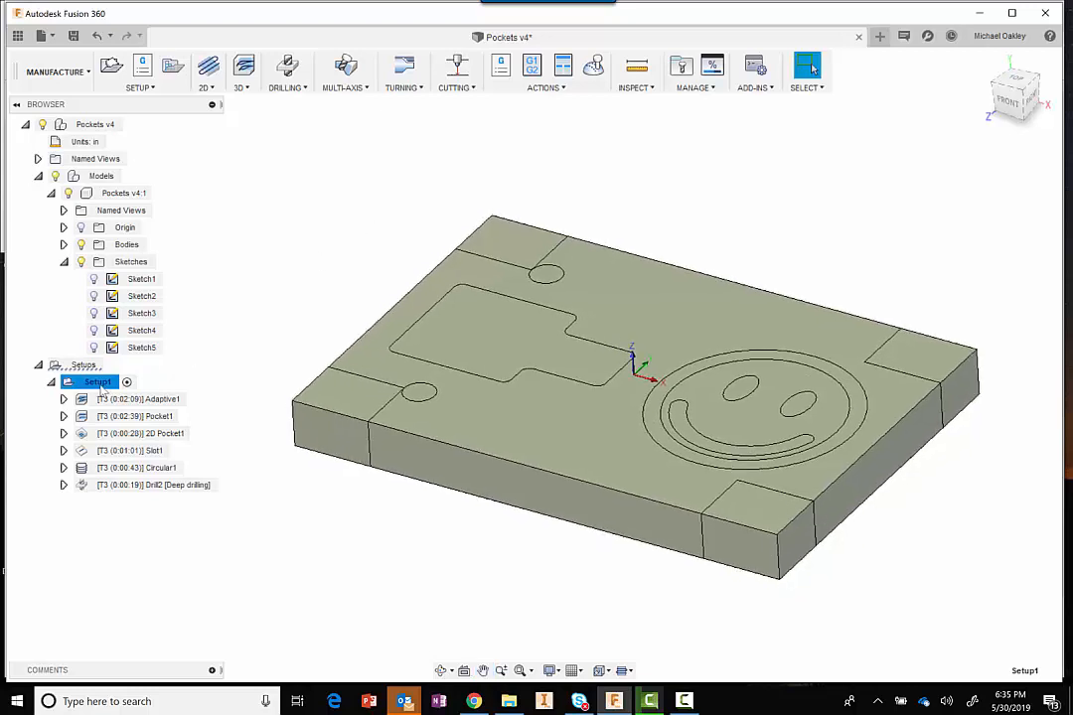
pyautogui.click(277, 262)
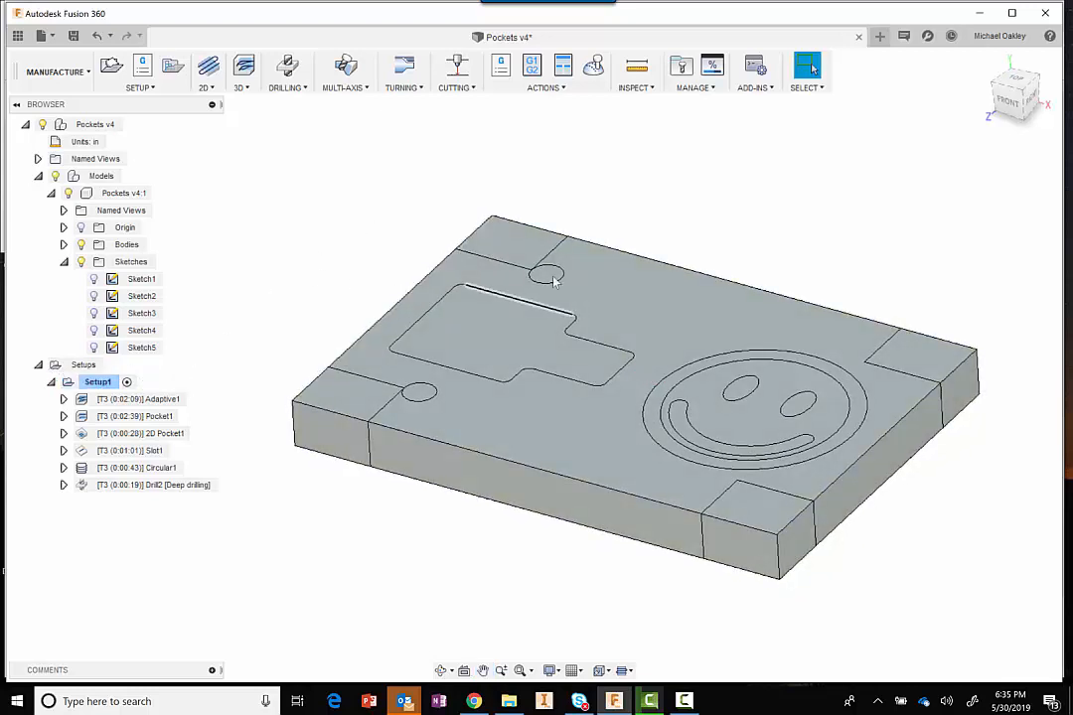
pyautogui.doubleClick(97, 385)
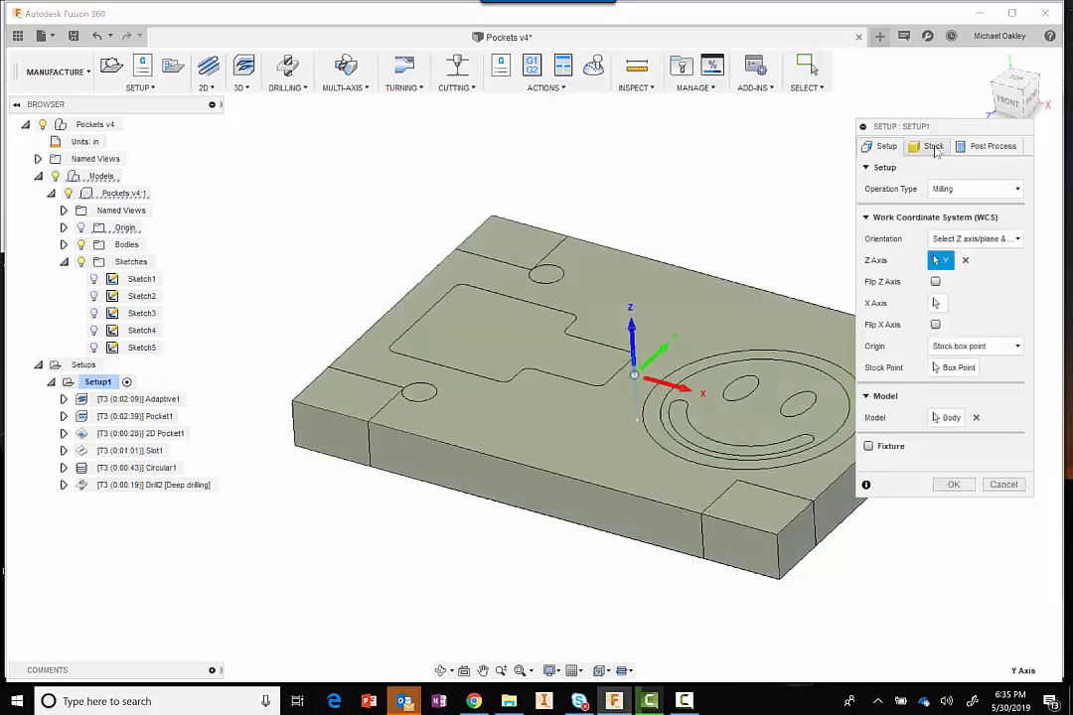
pyautogui.click(930, 146)
pyautogui.click(996, 191)
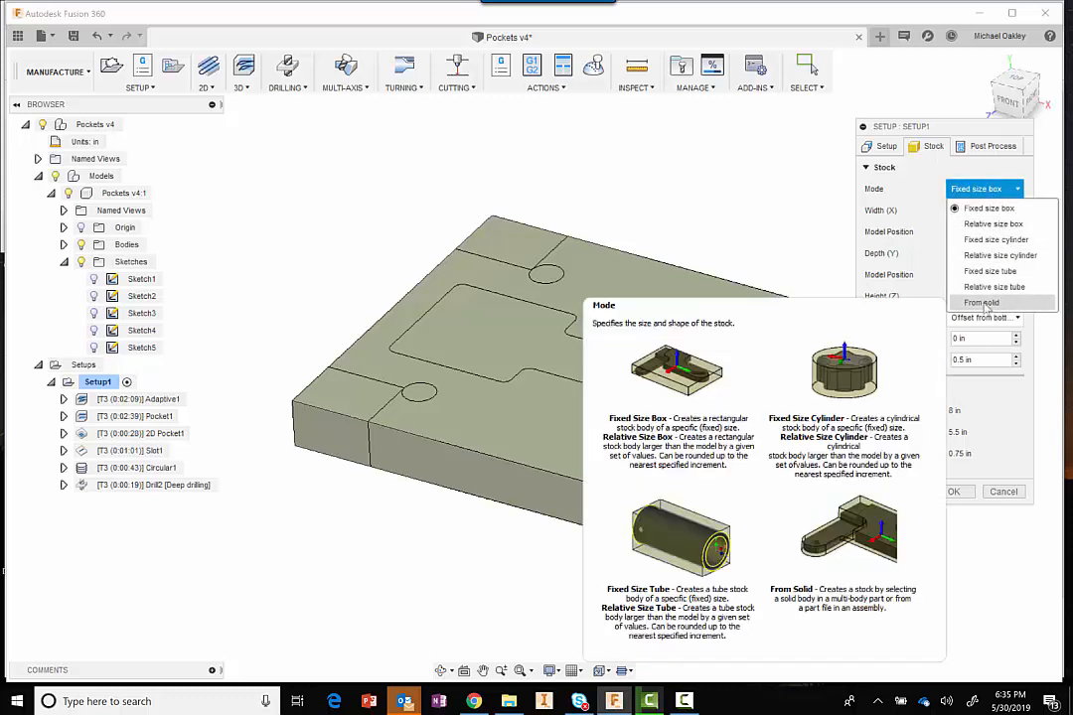
pyautogui.click(982, 303)
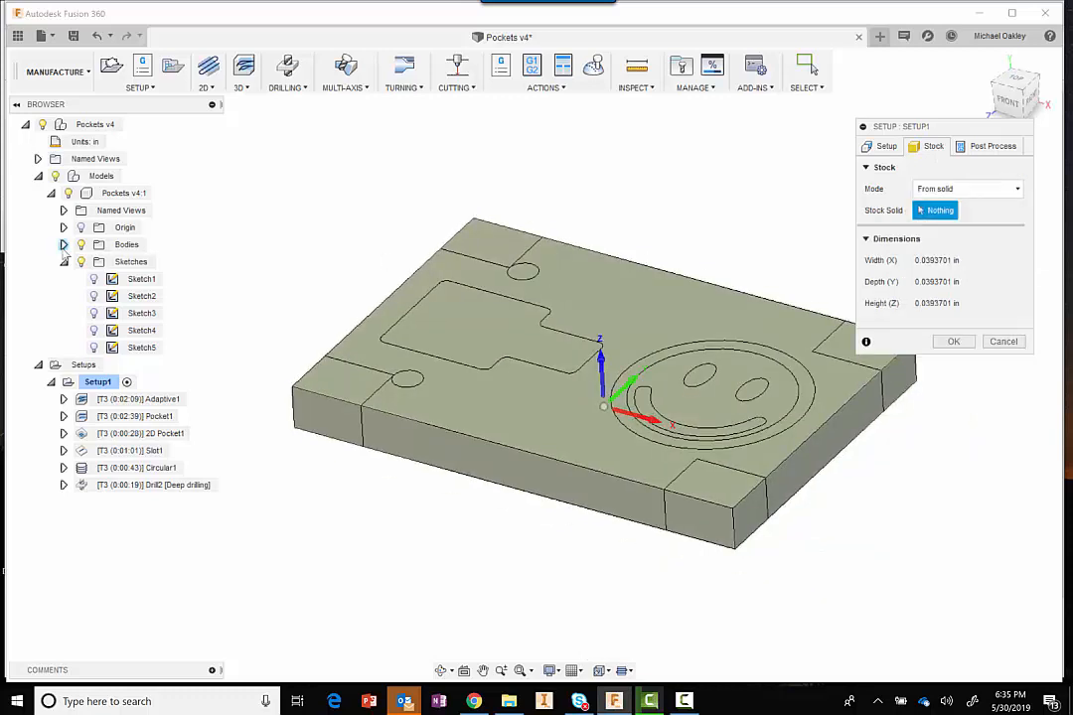
pyautogui.click(63, 244)
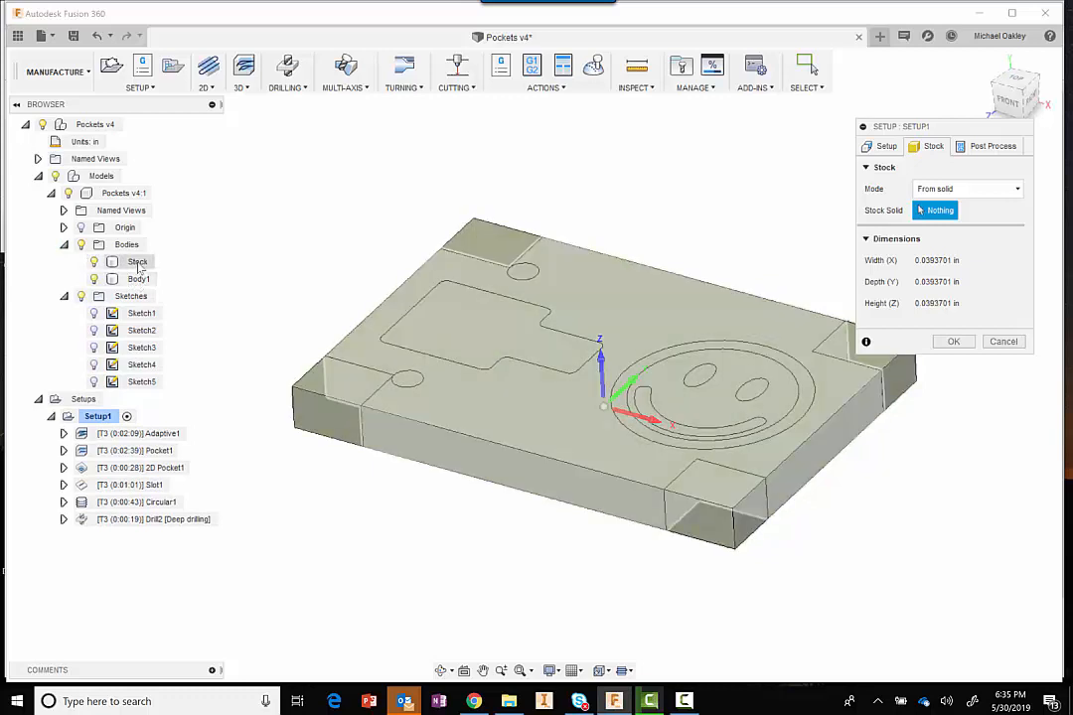
pyautogui.click(138, 262)
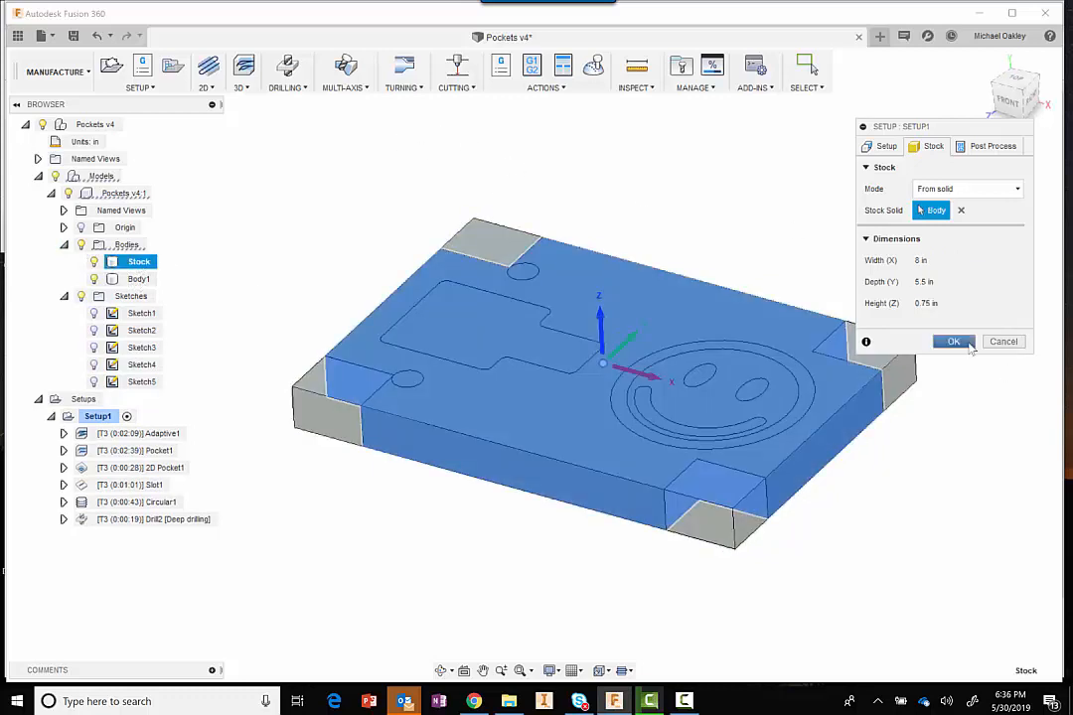
pyautogui.click(954, 341)
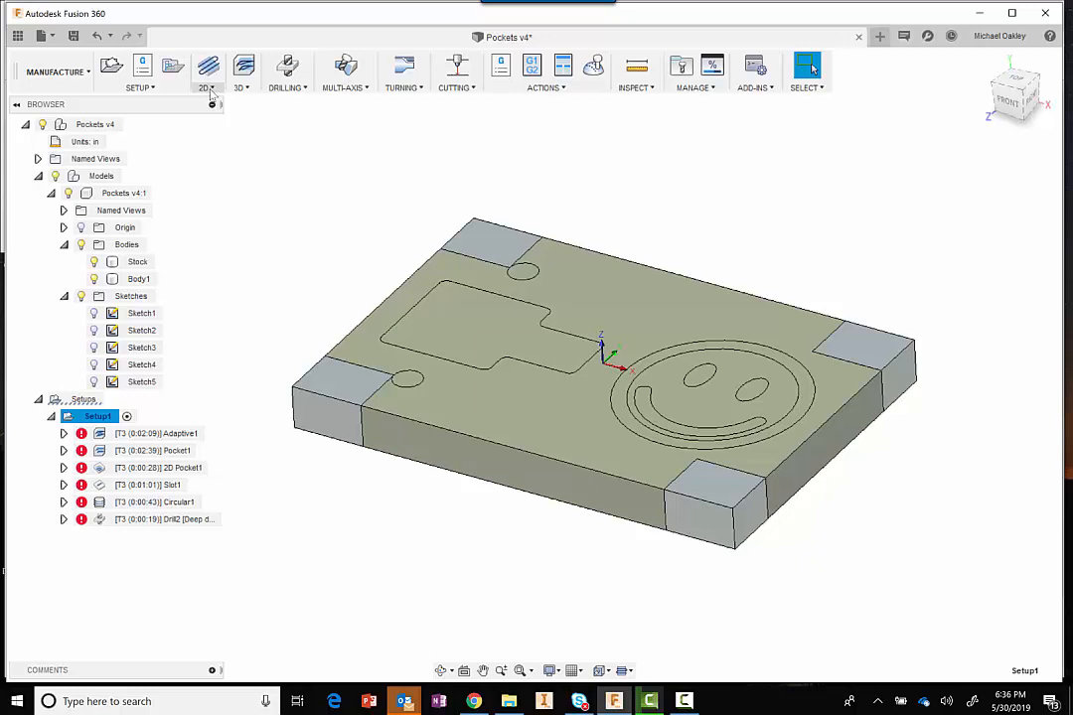
# Create a 2D Face toolpath in Setup1 using the 1/4" flat end mill and the default settings
pyautogui.click(204, 86)
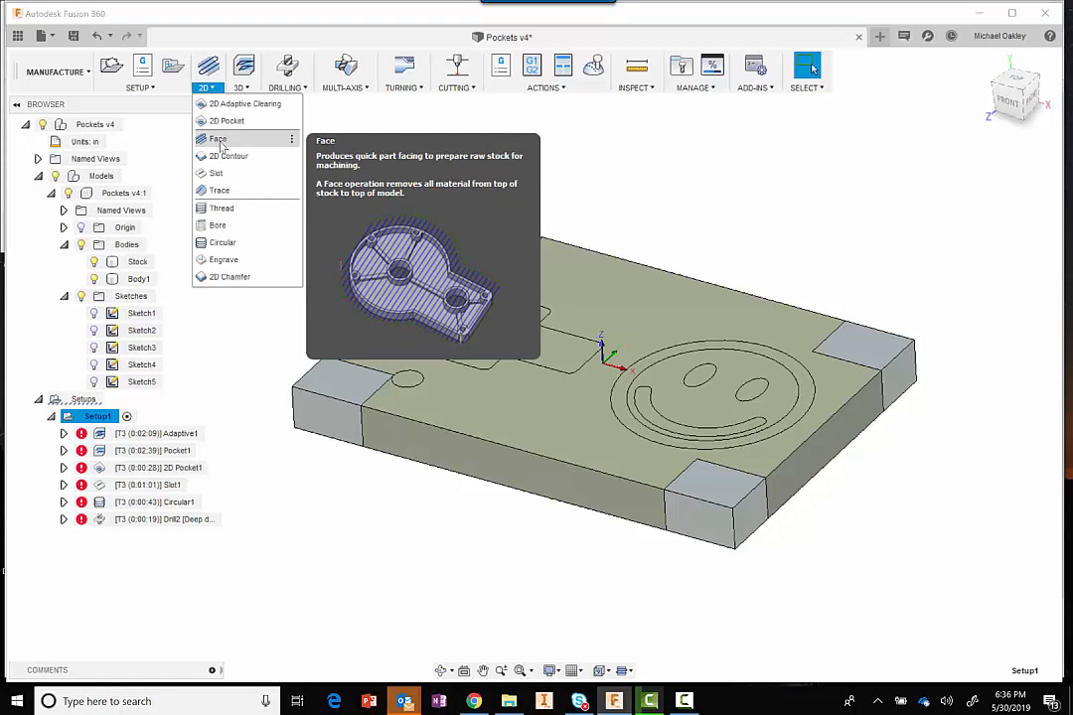
pyautogui.click(219, 143)
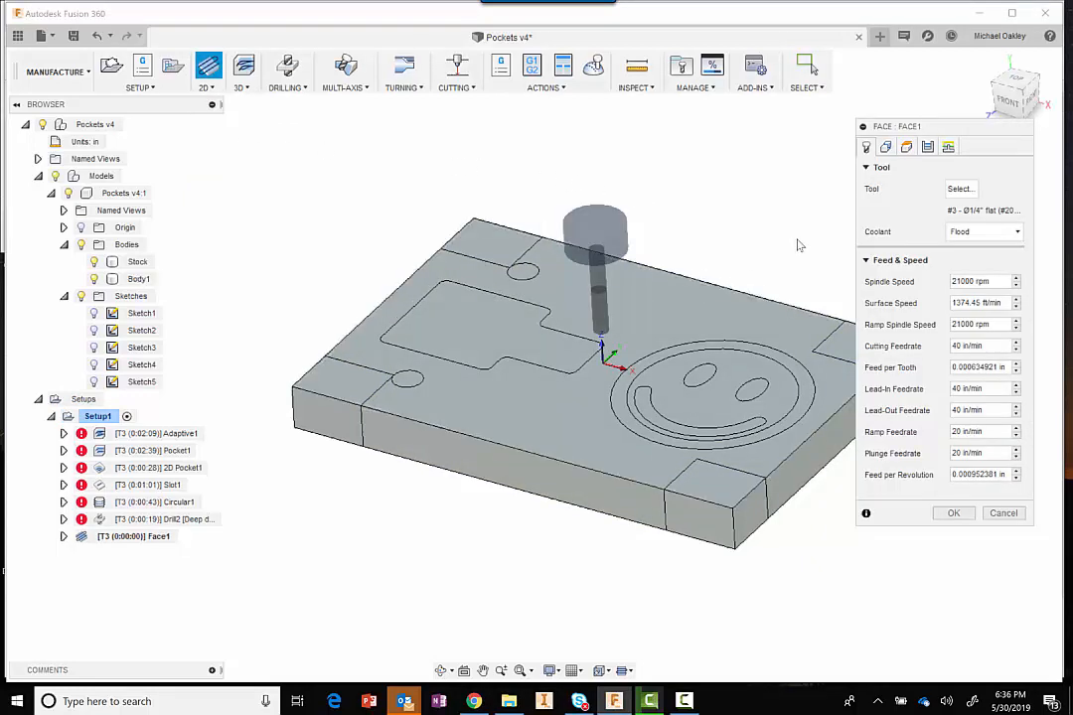
pyautogui.click(953, 513)
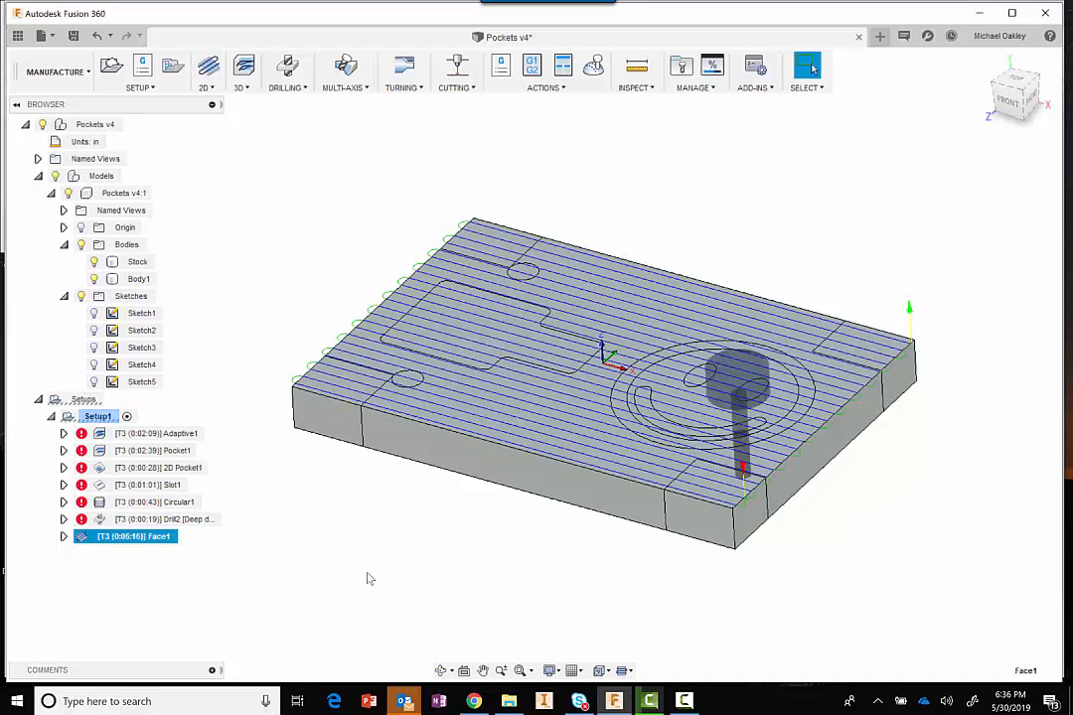
# Edit the Face1 operation to use the notched top outline of the Stock body as its stock contour
pyautogui.keyDown('shift'); pyautogui.moveTo(311, 234); pyautogui.dragTo(326, 208, button='middle'); pyautogui.keyUp('shift')
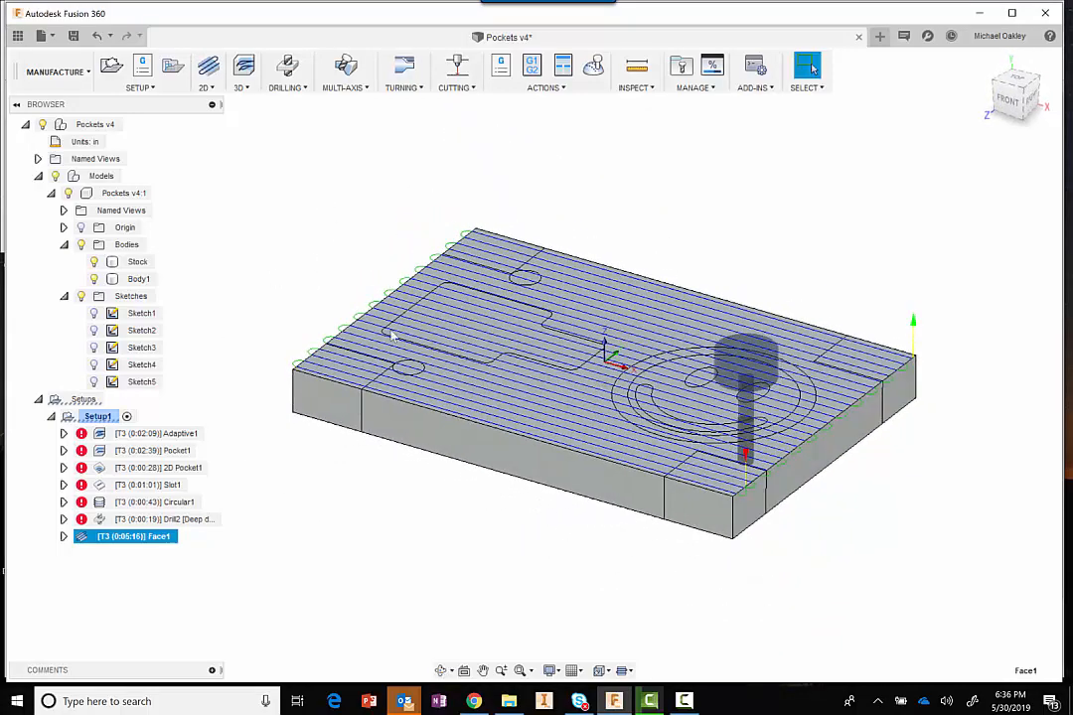
pyautogui.doubleClick(110, 540)
pyautogui.click(129, 569)
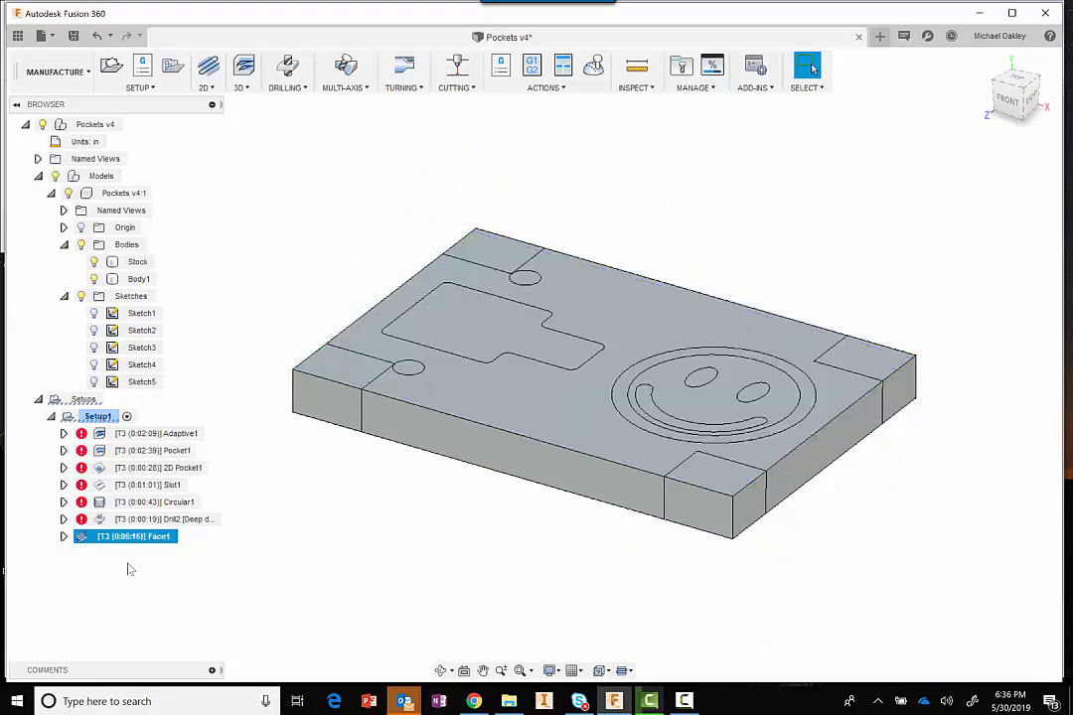
pyautogui.doubleClick(84, 541)
pyautogui.click(885, 147)
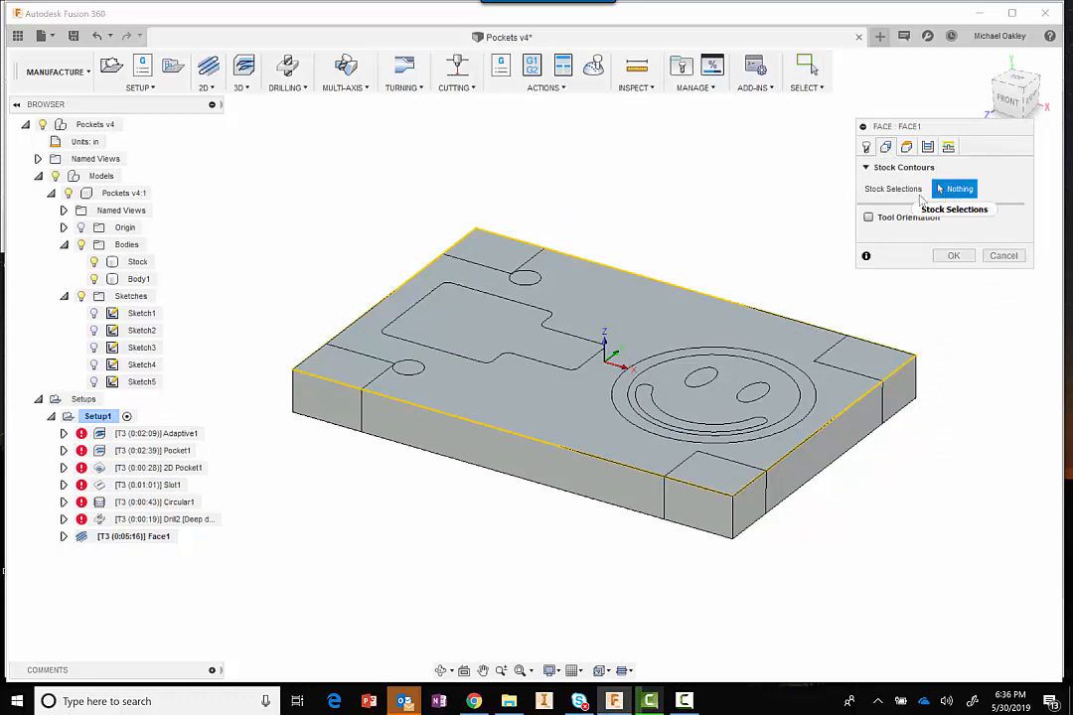
pyautogui.click(464, 263)
pyautogui.click(952, 255)
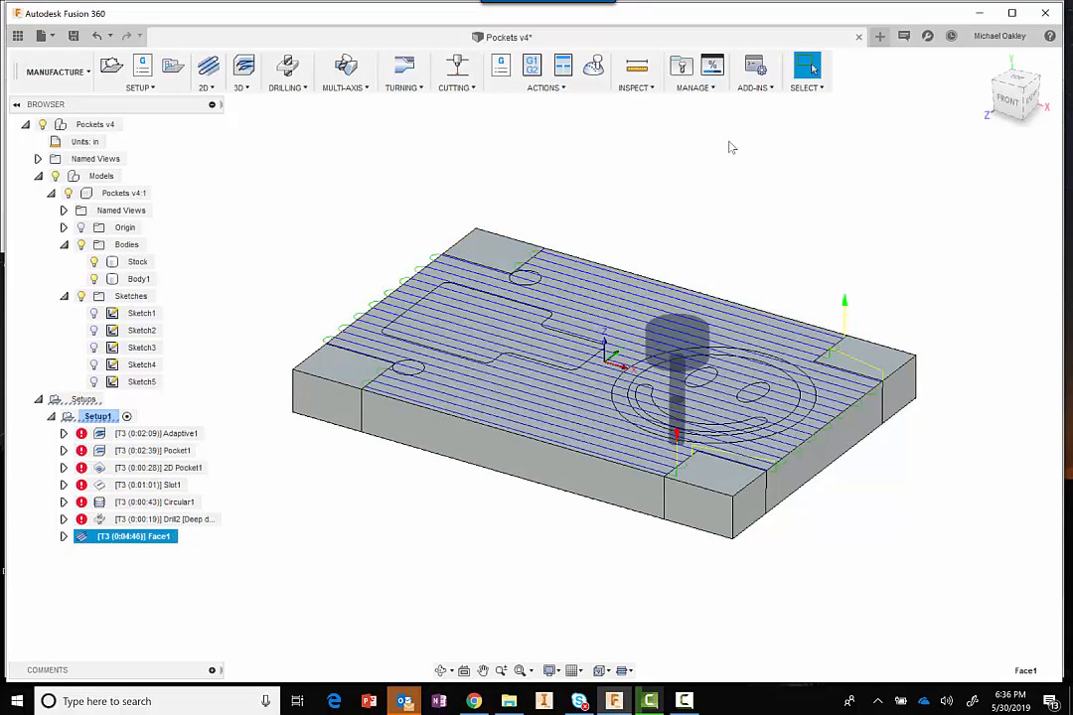
# Delete the Face1 operation from Setup1
pyautogui.moveTo(725, 149)
pyautogui.keyDown('shift'); pyautogui.mouseDown(button='middle')
pyautogui.moveTo(723, 210)
pyautogui.moveTo(730, 138)
pyautogui.moveTo(723, 151)
pyautogui.mouseUp(button='middle'); pyautogui.keyUp('shift')
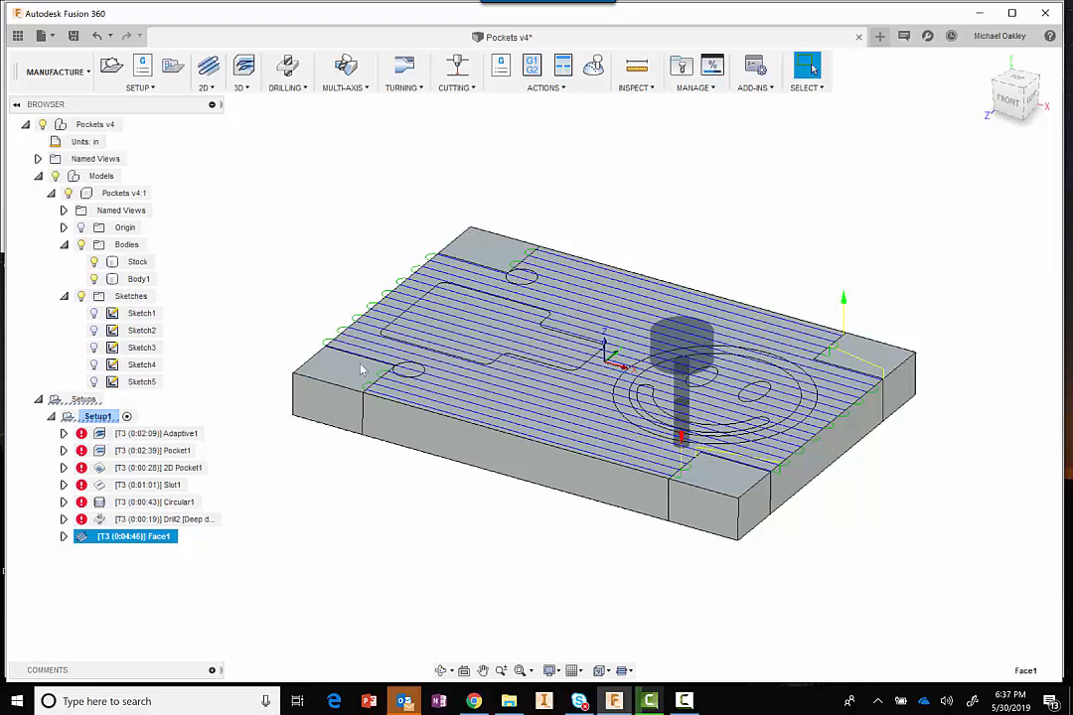
pyautogui.rightClick(139, 537)
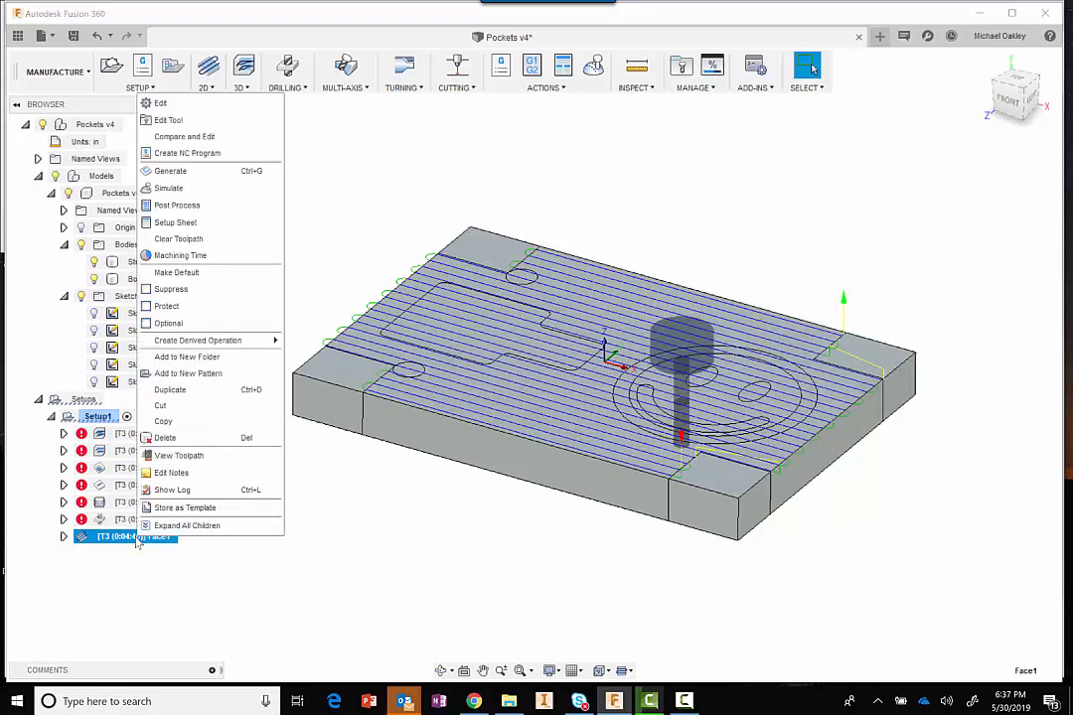
pyautogui.click(165, 438)
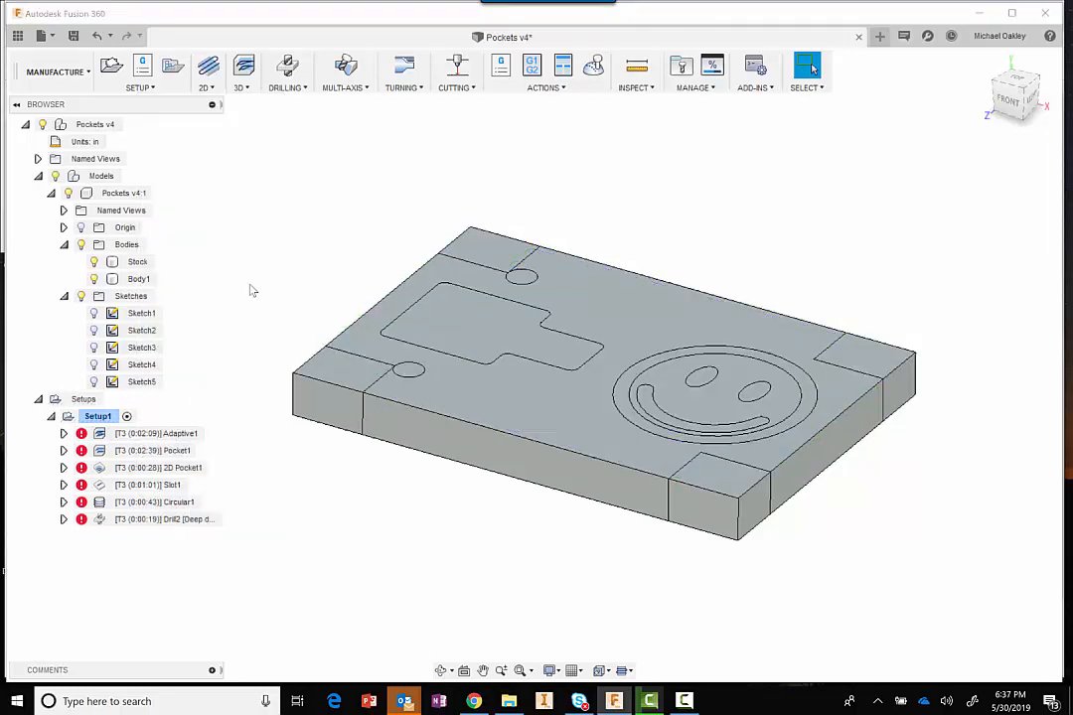
# Switch back to the Model workspace and open Sketch5, which locates the hole, for editing
pyautogui.moveTo(310, 203); pyautogui.dragTo(334, 214, button='middle')
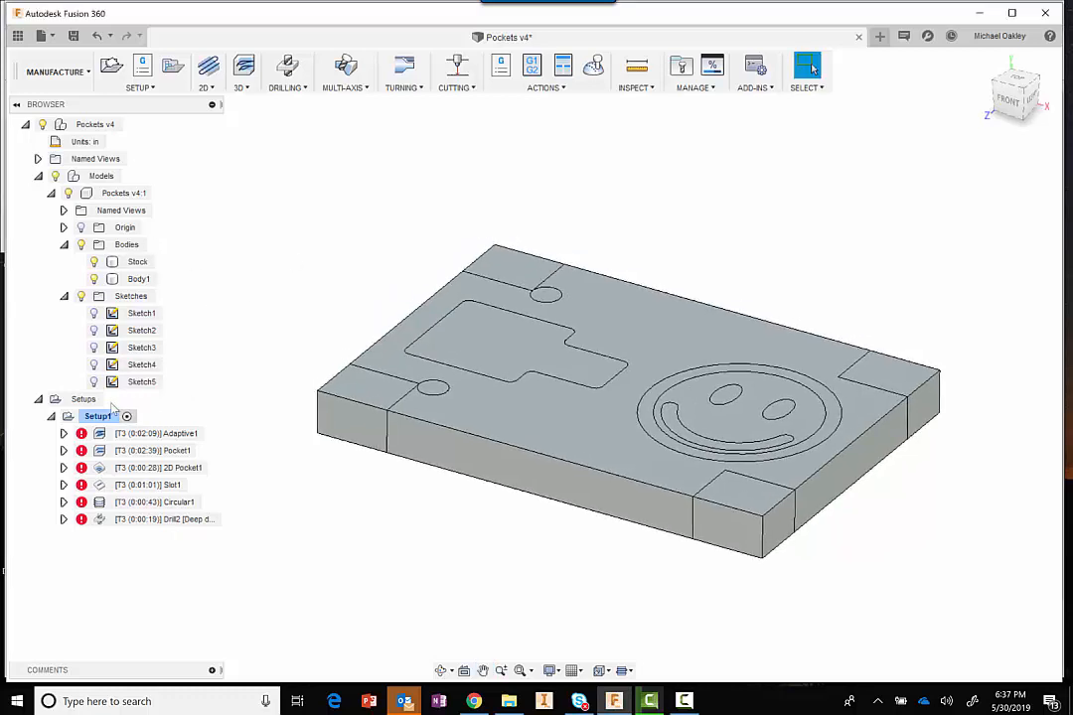
pyautogui.moveTo(350, 206)
pyautogui.keyDown('shift'); pyautogui.mouseDown(button='middle')
pyautogui.moveTo(335, 224)
pyautogui.moveTo(363, 198)
pyautogui.moveTo(337, 199)
pyautogui.mouseUp(button='middle'); pyautogui.keyUp('shift')
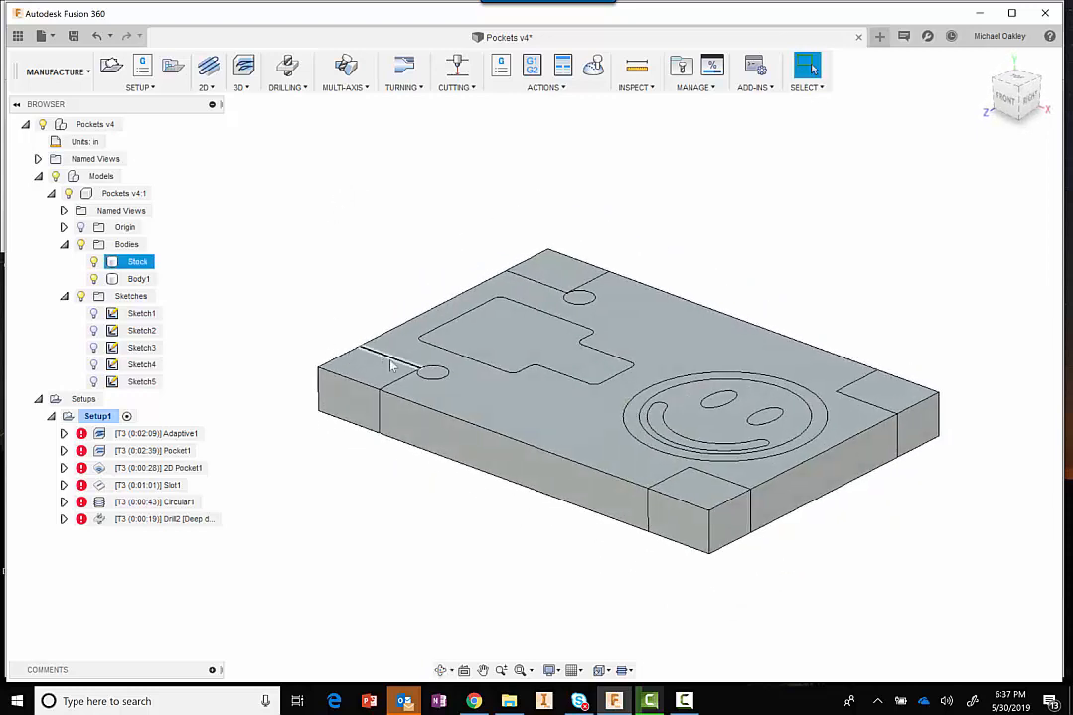
pyautogui.click(70, 72)
pyautogui.click(60, 101)
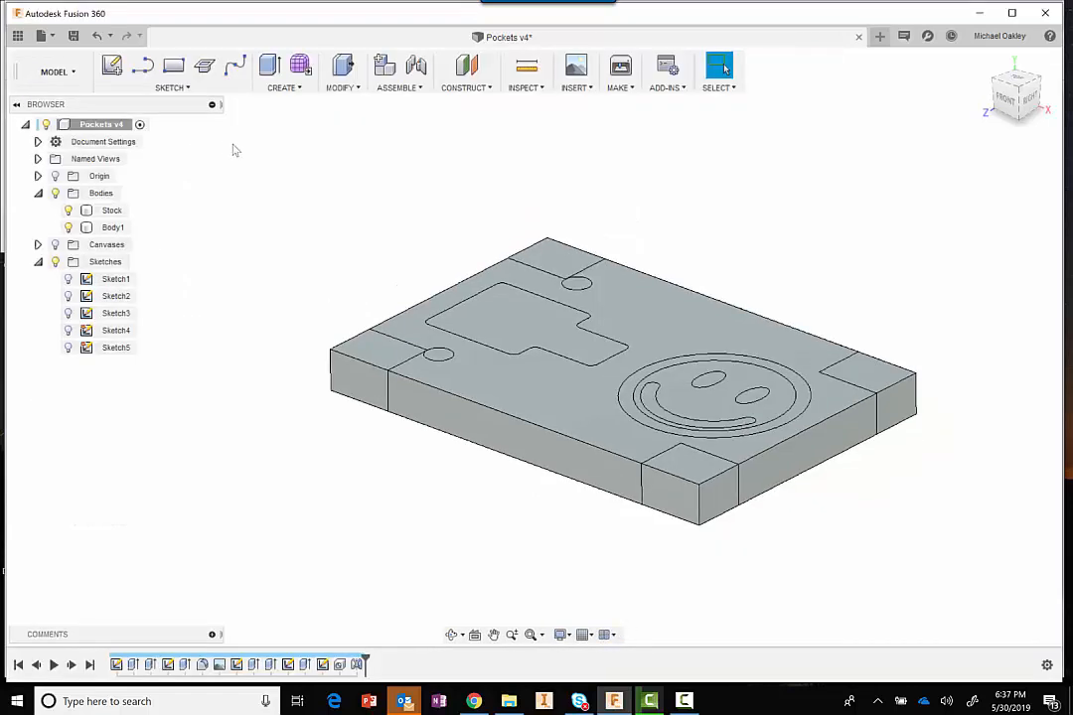
pyautogui.keyDown('shift'); pyautogui.moveTo(358, 275); pyautogui.dragTo(365, 306, button='middle'); pyautogui.keyUp('shift')
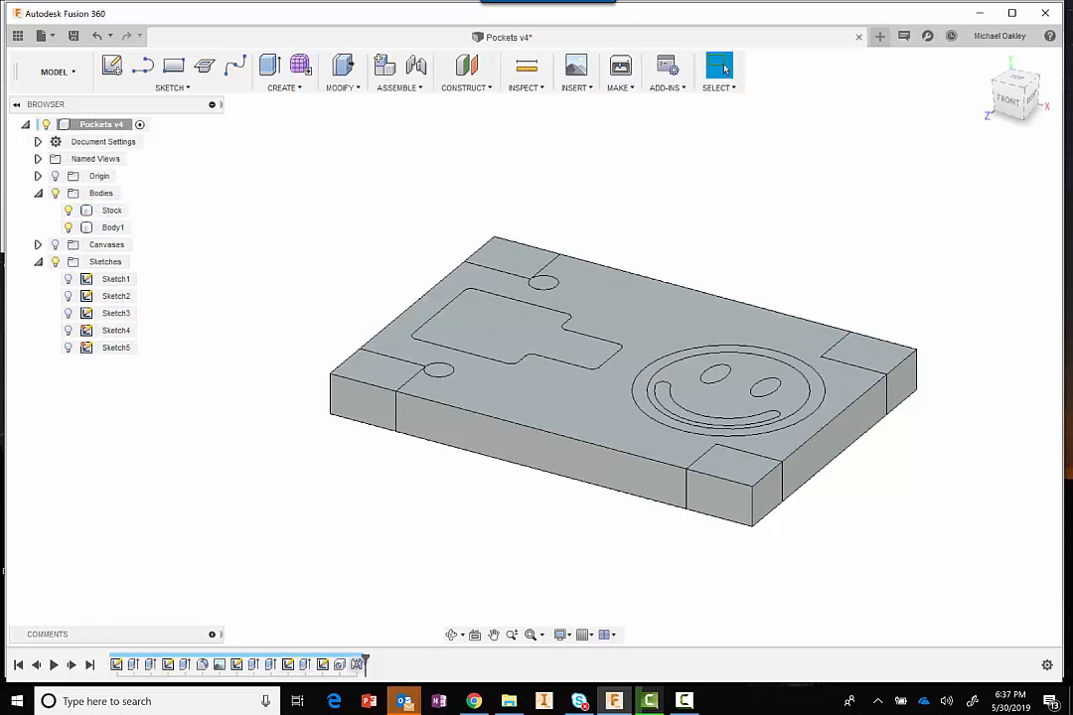
pyautogui.moveTo(365, 660)
pyautogui.mouseDown()
pyautogui.moveTo(248, 660)
pyautogui.moveTo(364, 661)
pyautogui.mouseUp()
pyautogui.click(322, 665)
pyautogui.doubleClick(323, 666)
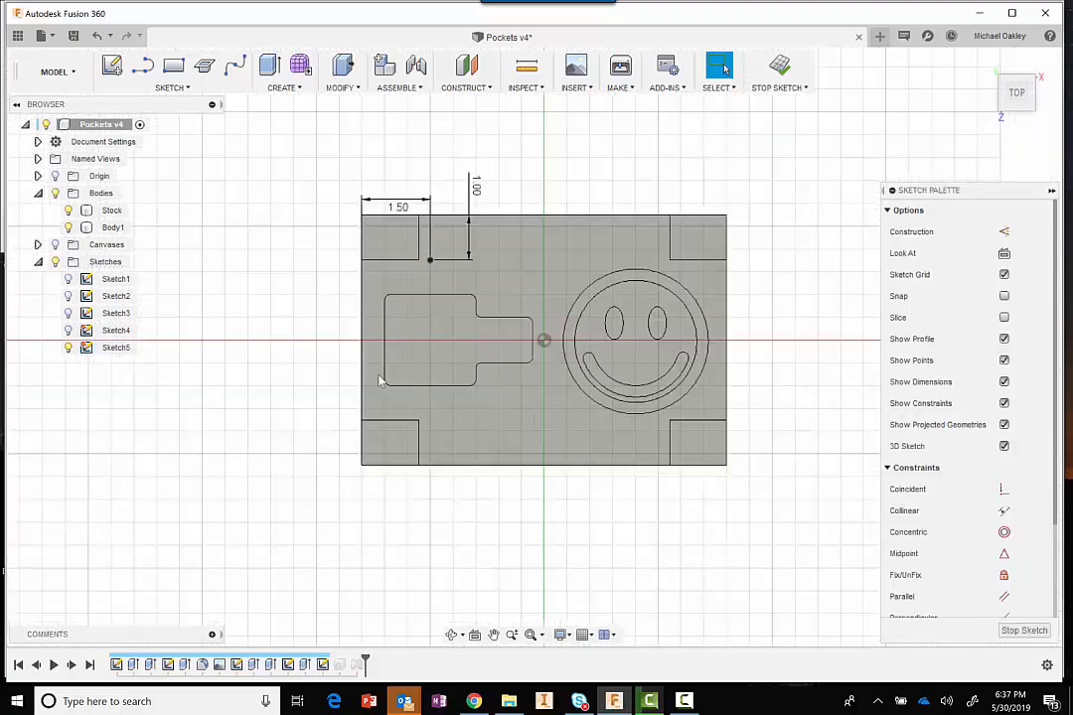
# Set the hole point's horizontal distance from the part's edge to 2 in and finish the sketch
pyautogui.doubleClick(399, 207)
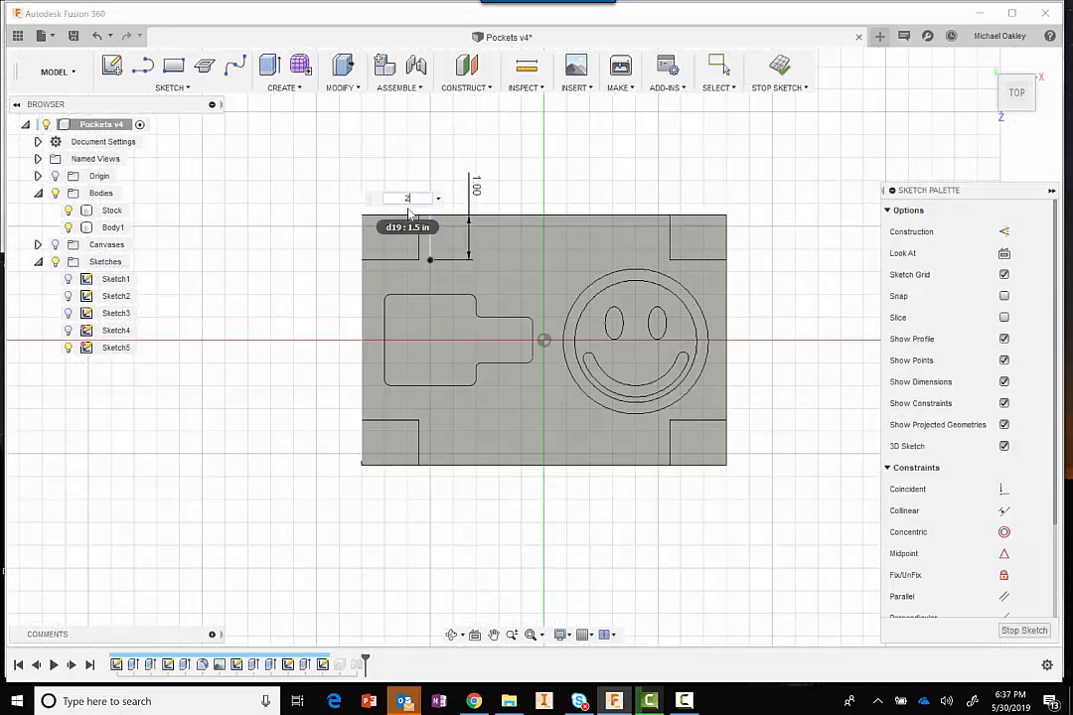
pyautogui.write('2')
pyautogui.press('Return')
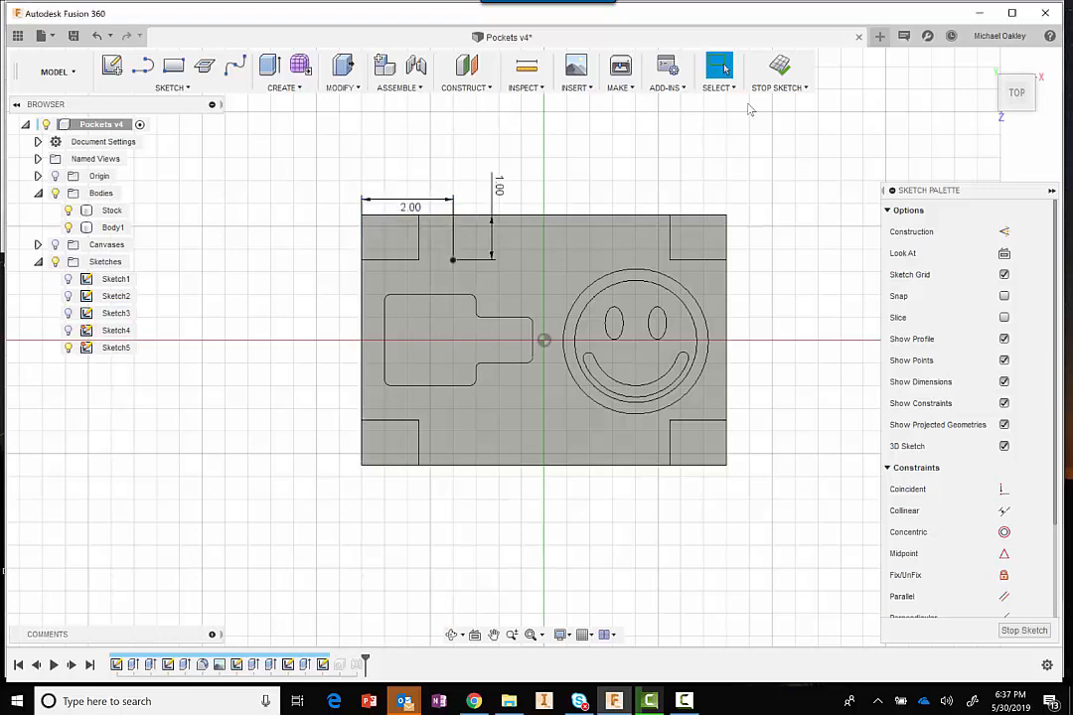
pyautogui.click(782, 68)
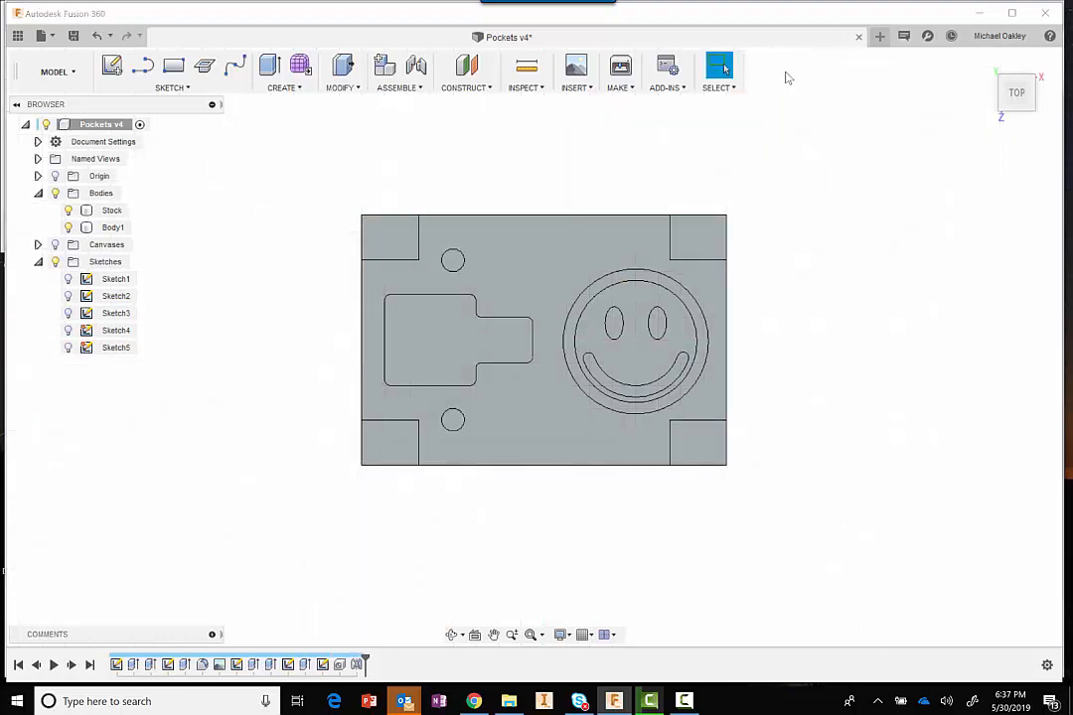
pyautogui.keyDown('shift'); pyautogui.moveTo(526, 379); pyautogui.dragTo(559, 227, button='middle'); pyautogui.keyUp('shift')
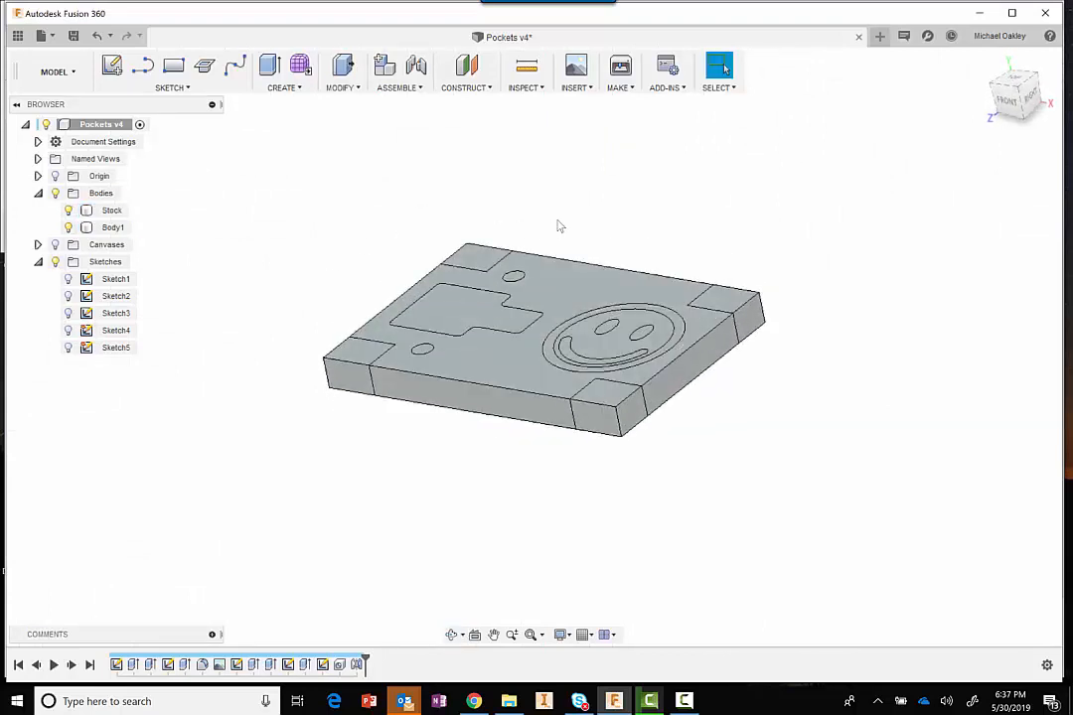
# Switch to the Manufacture workspace and regenerate all toolpaths in Setup1
pyautogui.click(63, 70)
pyautogui.click(60, 280)
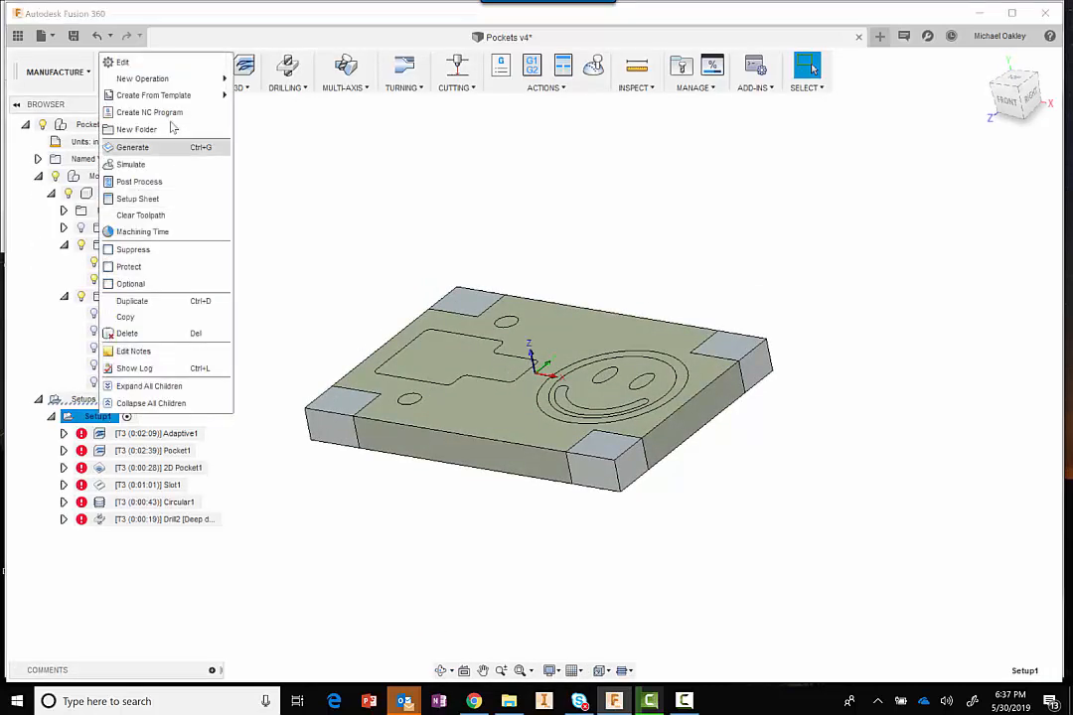
pyautogui.click(147, 149)
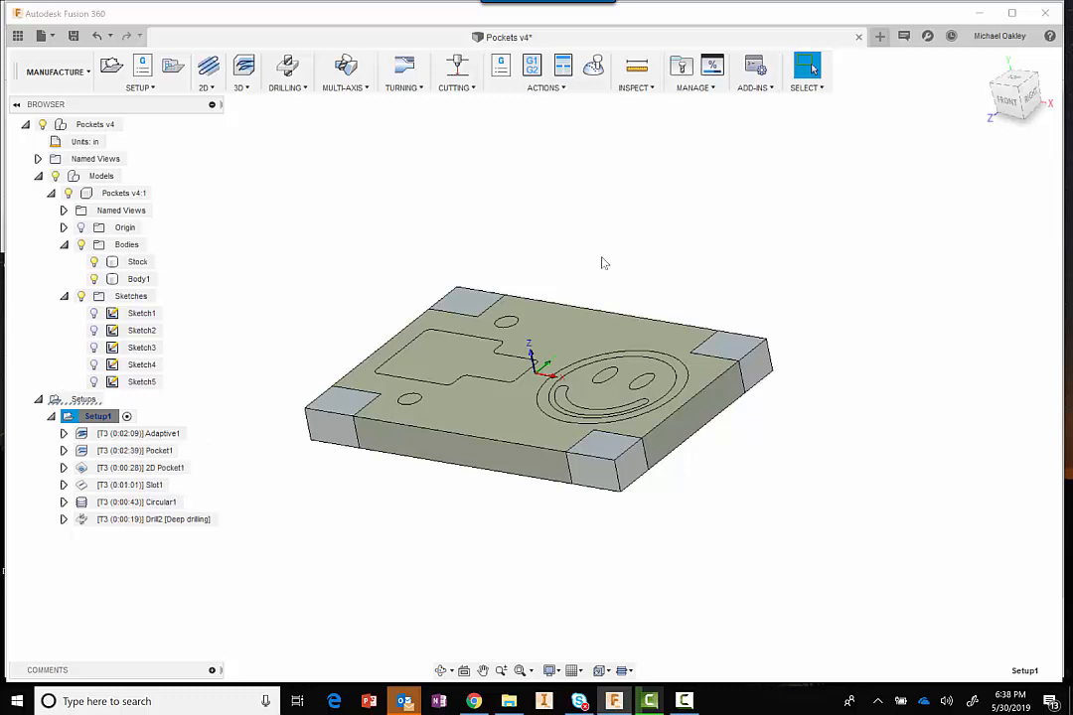
# Simulate the Setup1 toolpaths operation by operation through Drill2, with the Stock body hidden
pyautogui.click(593, 65)
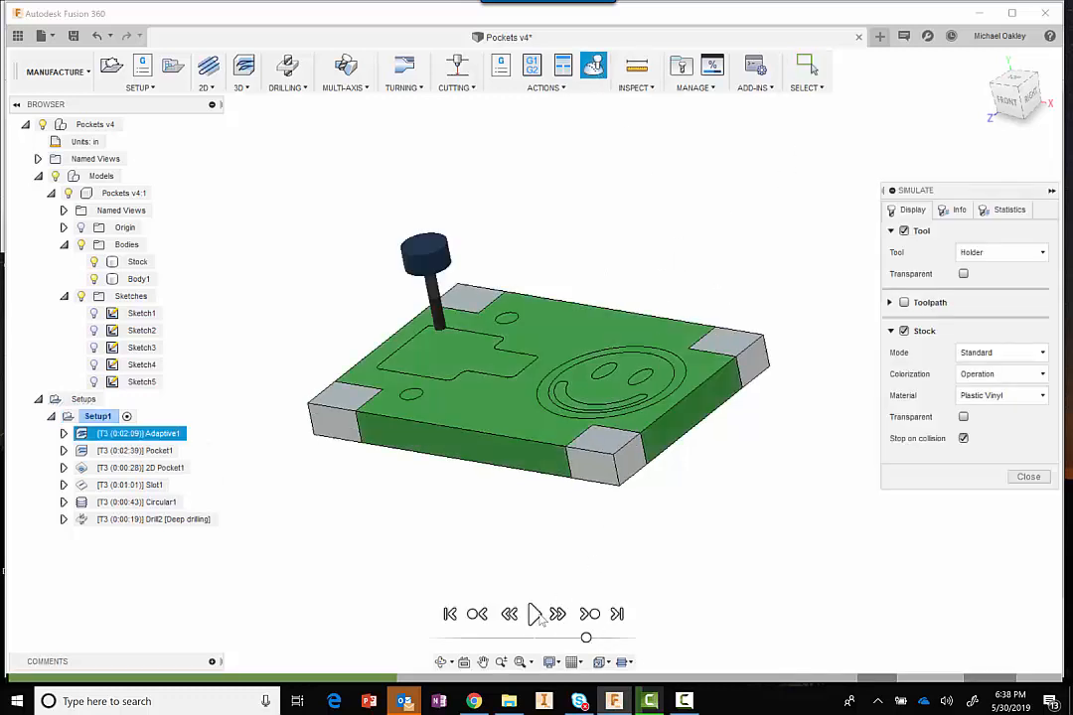
pyautogui.click(534, 614)
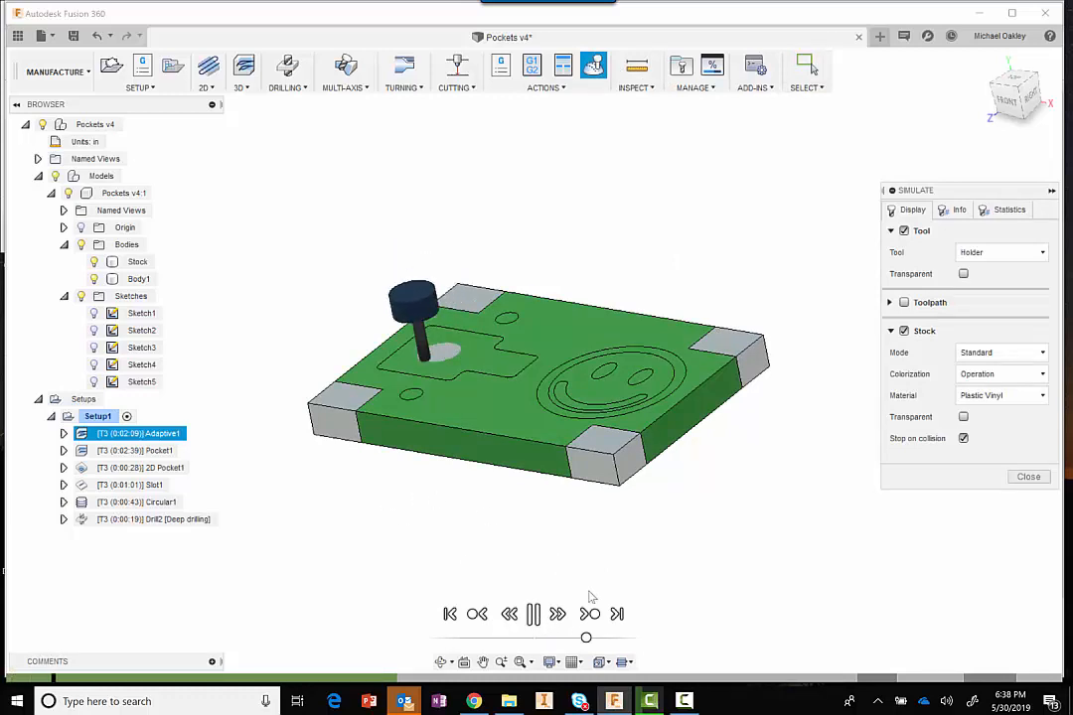
pyautogui.click(95, 262)
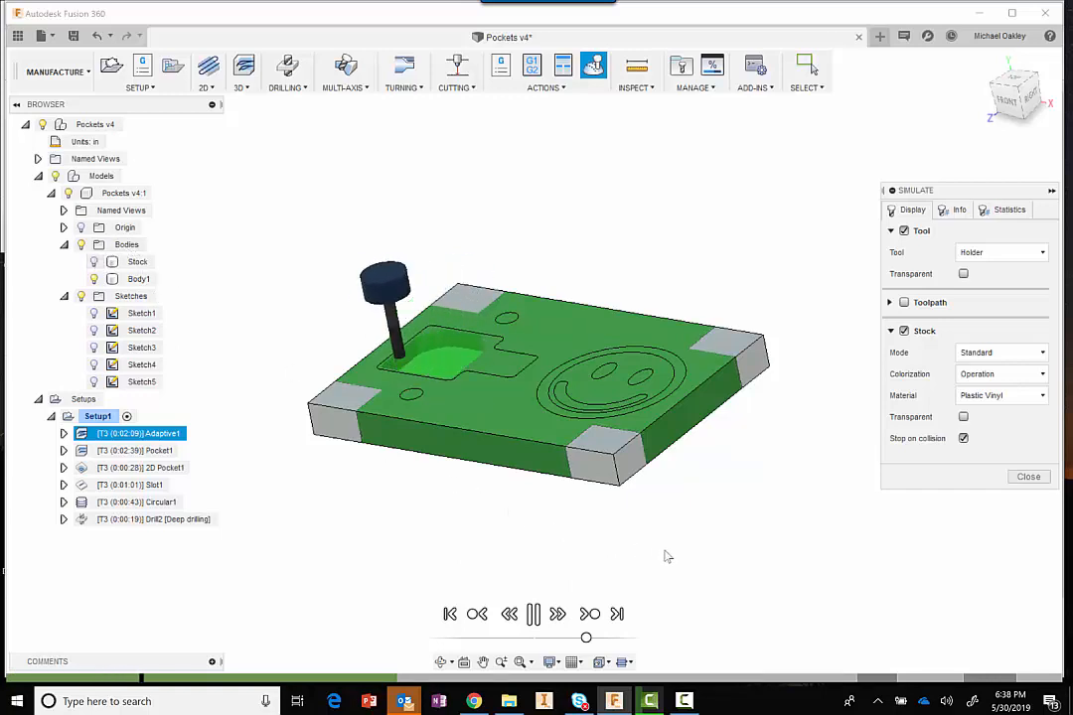
pyautogui.click(589, 615)
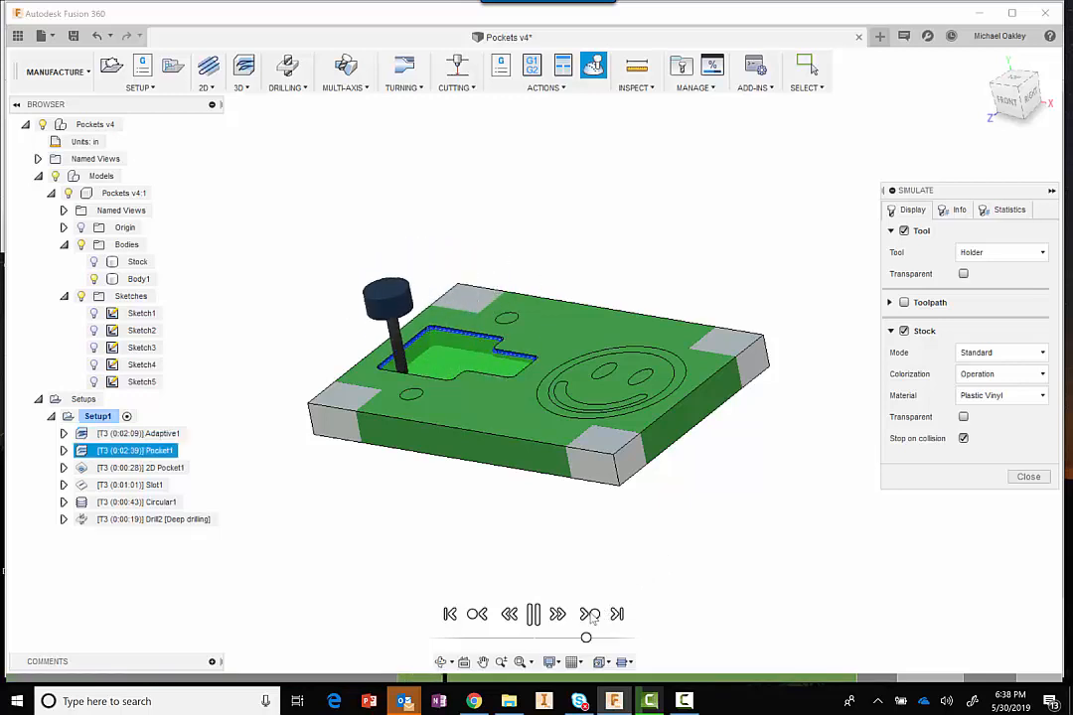
pyautogui.click(590, 616)
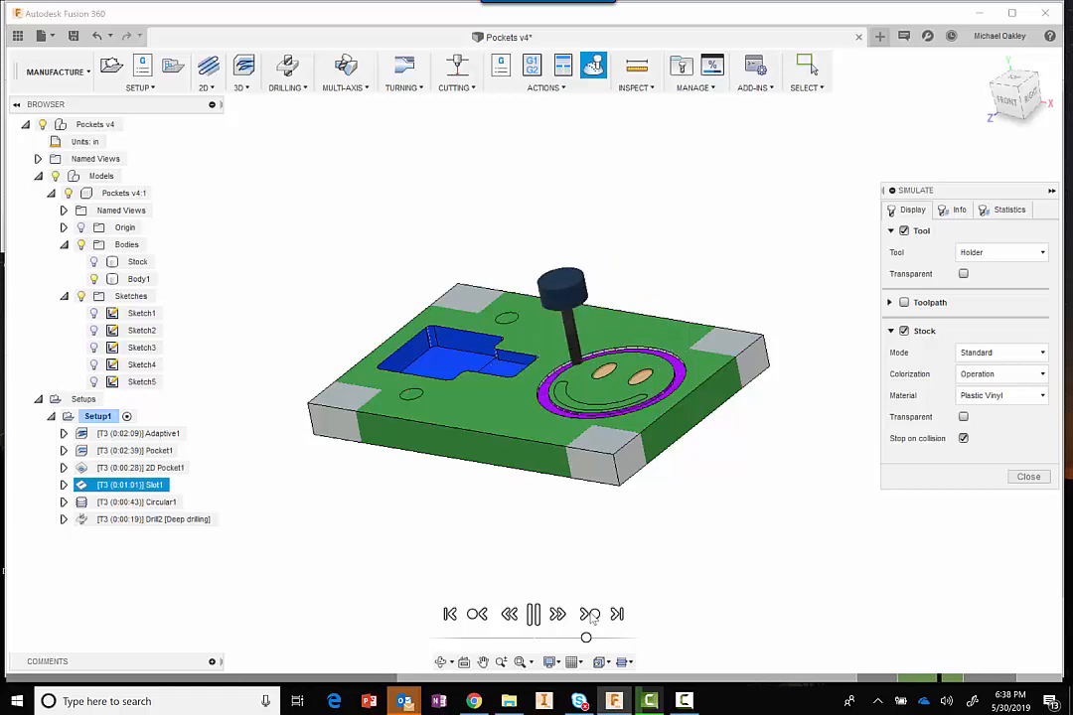
pyautogui.click(590, 615)
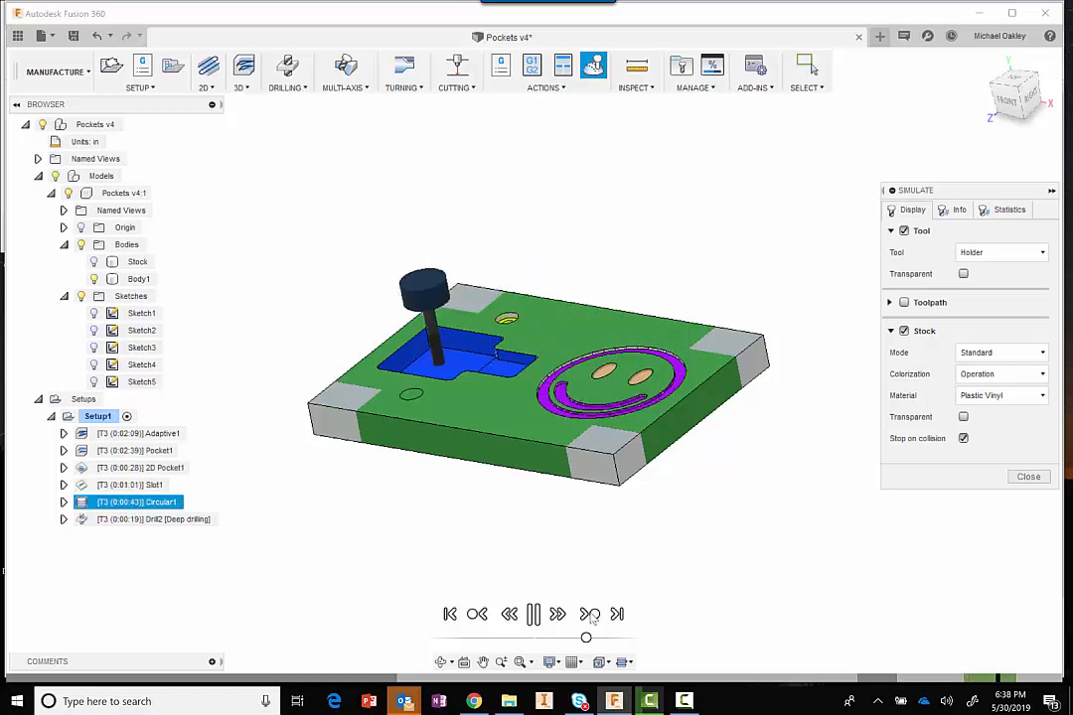
pyautogui.click(590, 615)
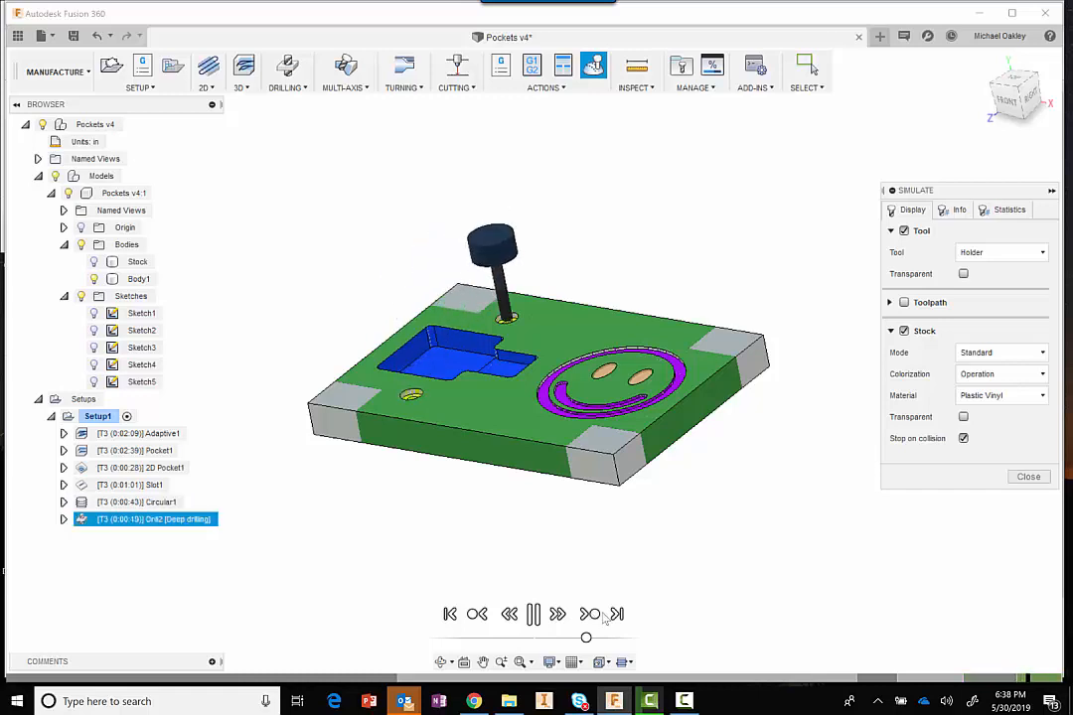
pyautogui.click(1029, 478)
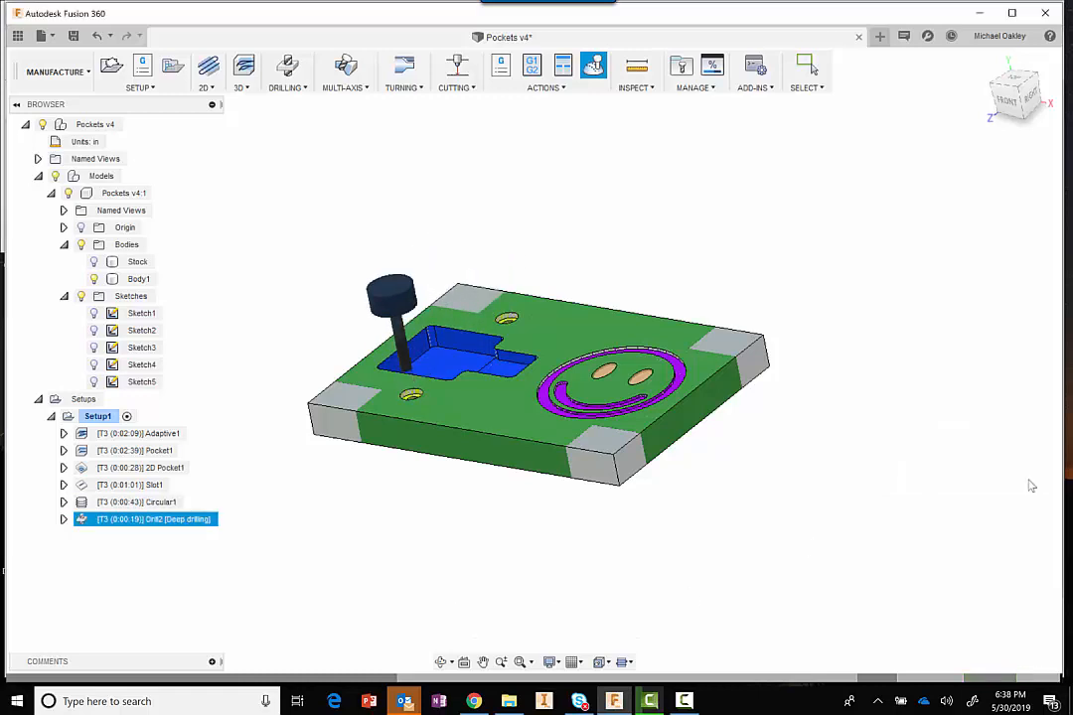
# Edit the Drill2 operation so its bottom height is measured from Model bottom with a -2 in offset
pyautogui.rightClick(129, 524)
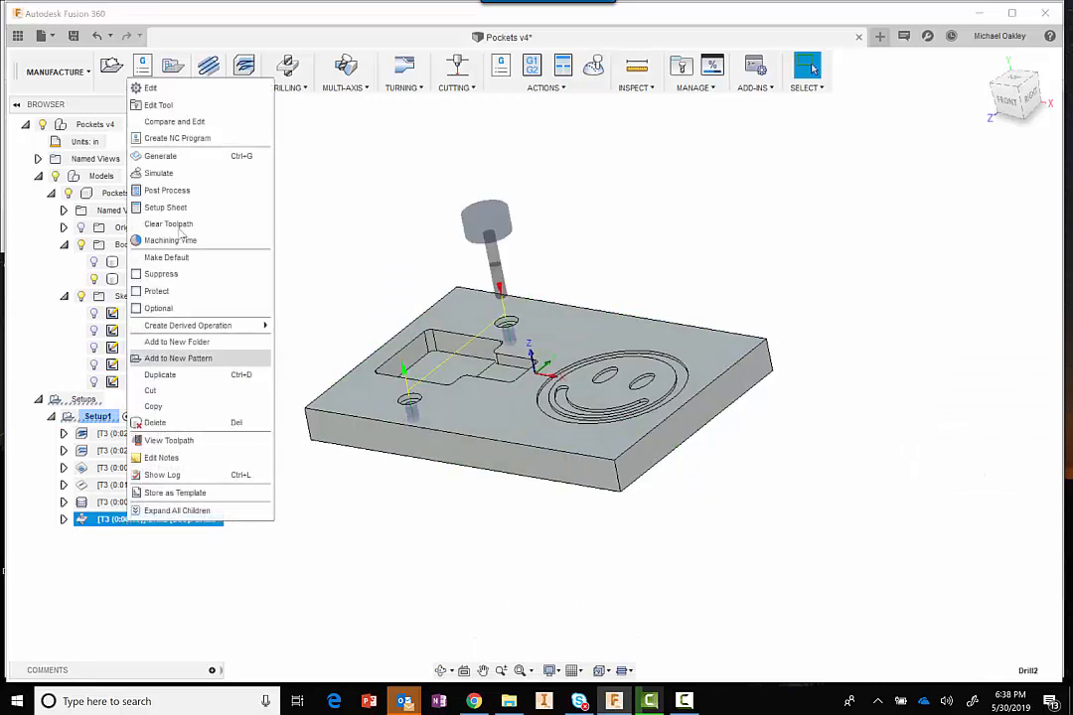
pyautogui.click(159, 88)
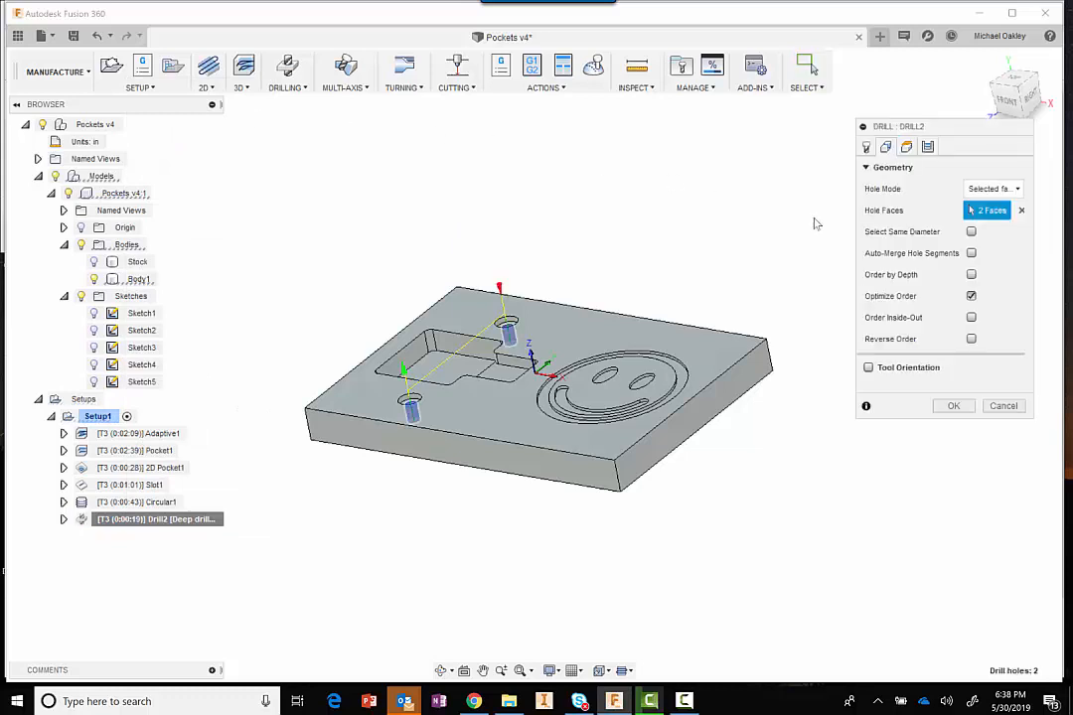
pyautogui.click(906, 147)
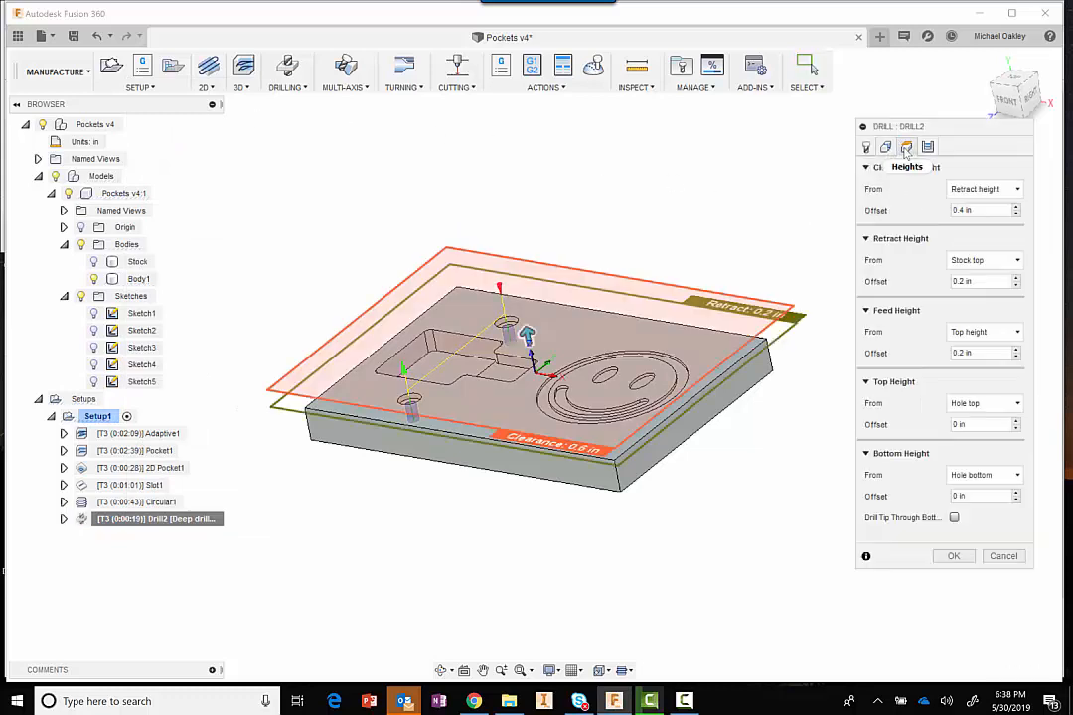
pyautogui.click(1008, 482)
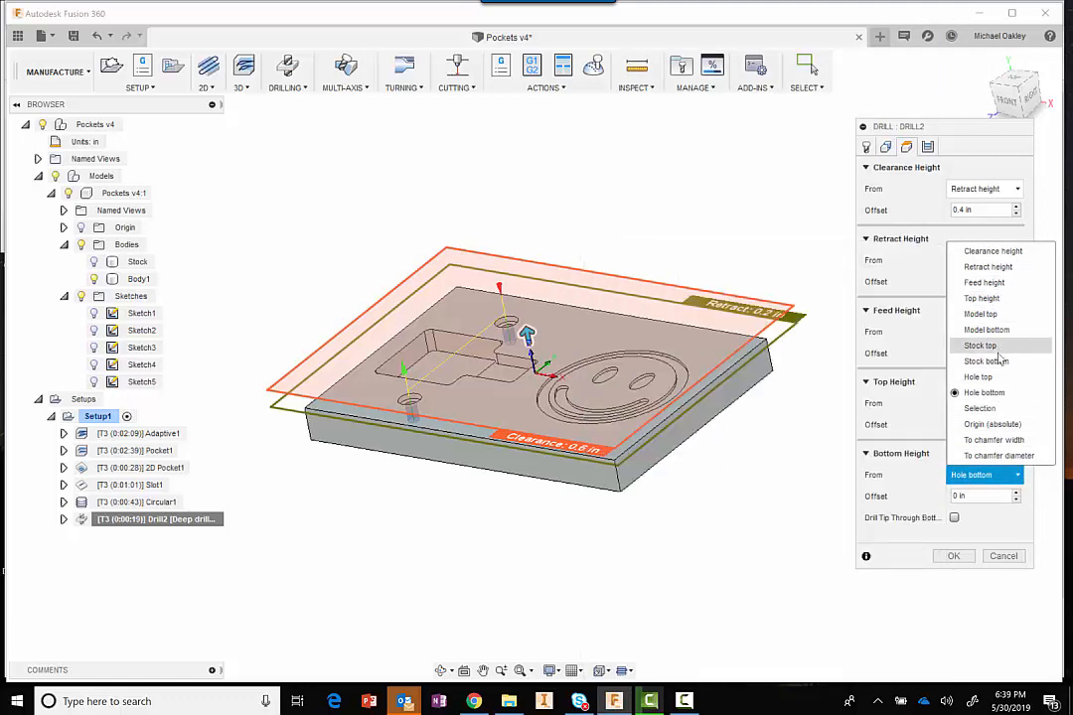
pyautogui.click(995, 332)
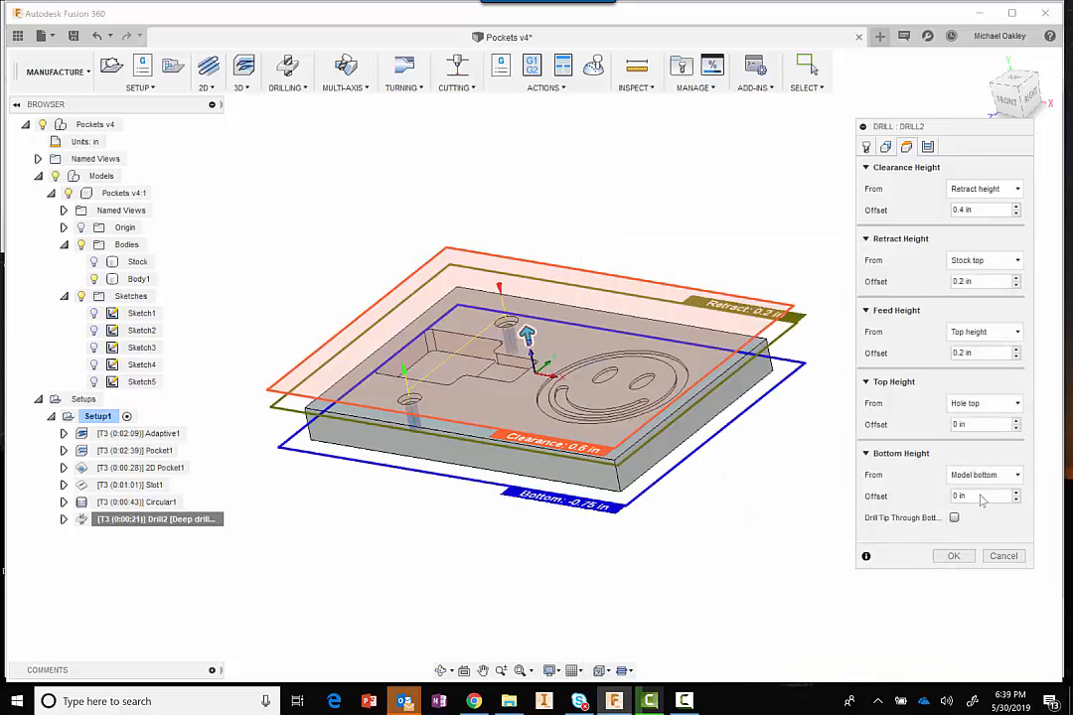
pyautogui.click(973, 495)
pyautogui.click(953, 555)
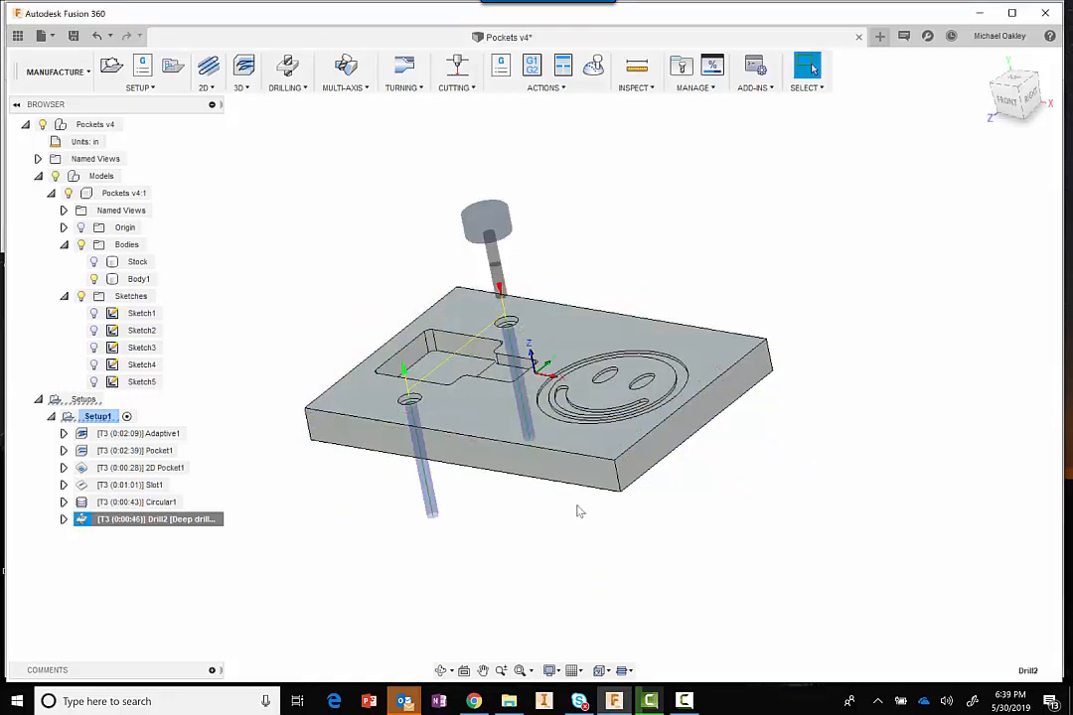
pyautogui.keyDown('shift'); pyautogui.moveTo(556, 524); pyautogui.dragTo(486, 509, button='middle'); pyautogui.keyUp('shift')
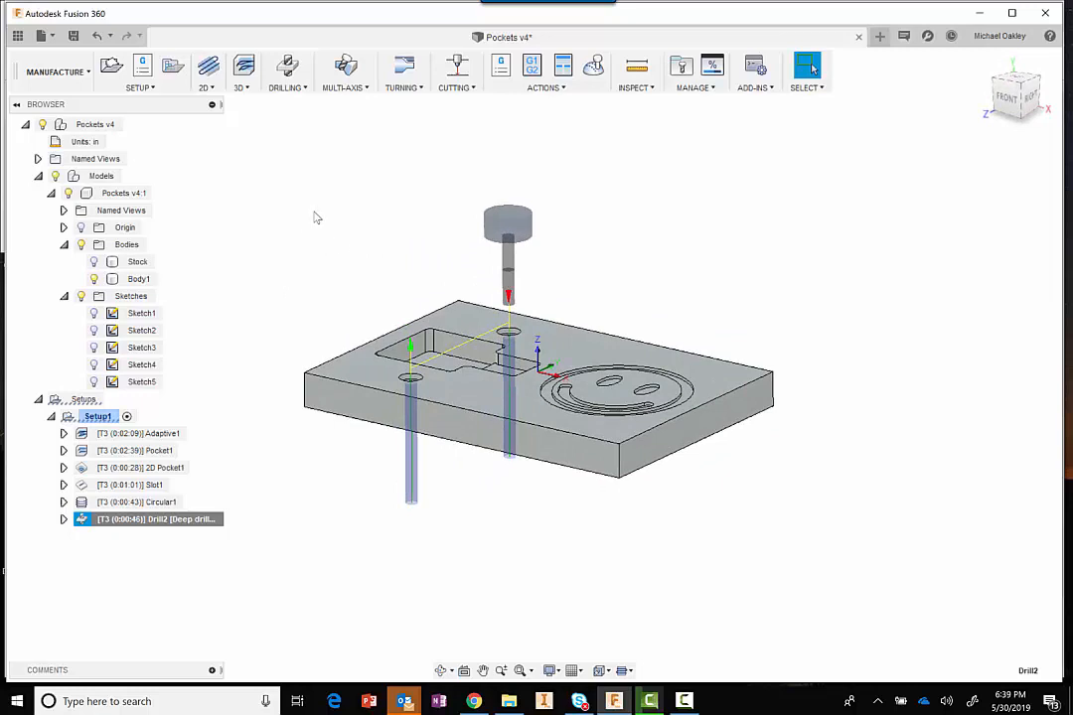
# Simulate Setup1 again, skipping through the operations to check the deeper Drill2 holes for tool holder collisions
pyautogui.click(98, 416)
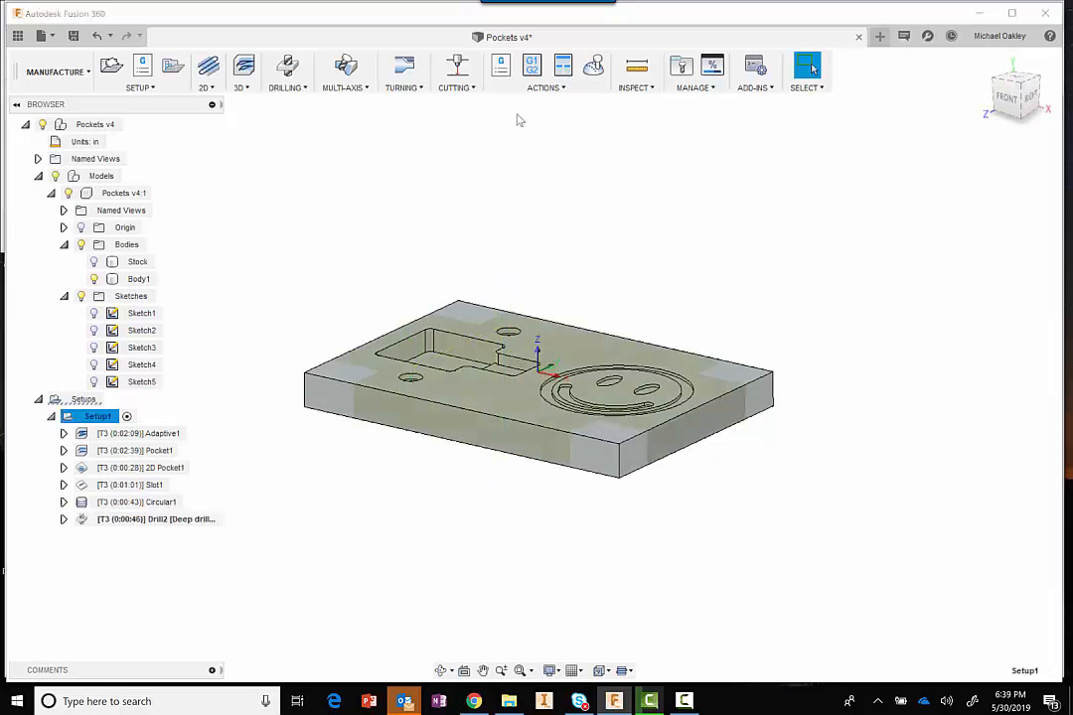
pyautogui.click(593, 66)
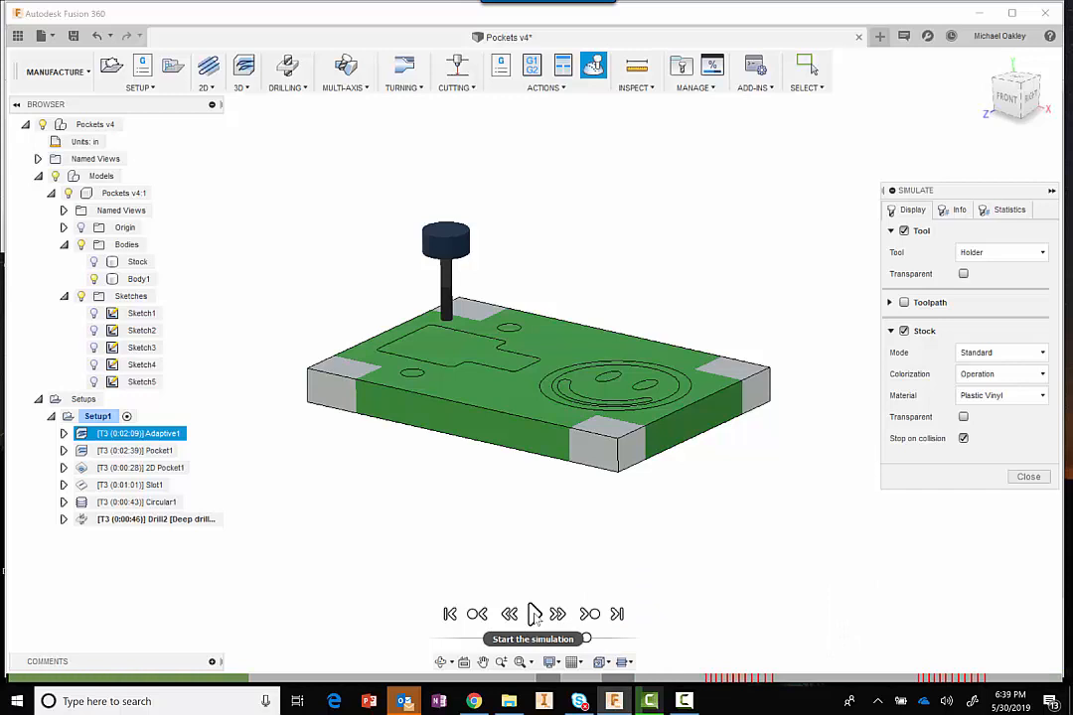
pyautogui.click(589, 614)
pyautogui.click(588, 614)
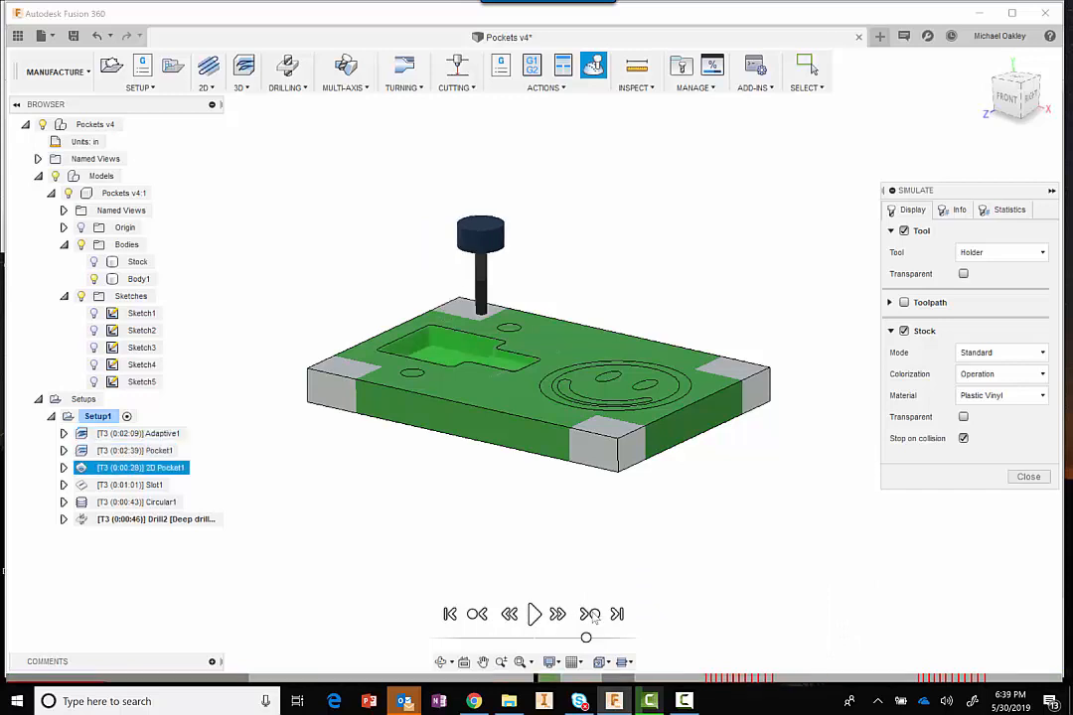
pyautogui.click(589, 614)
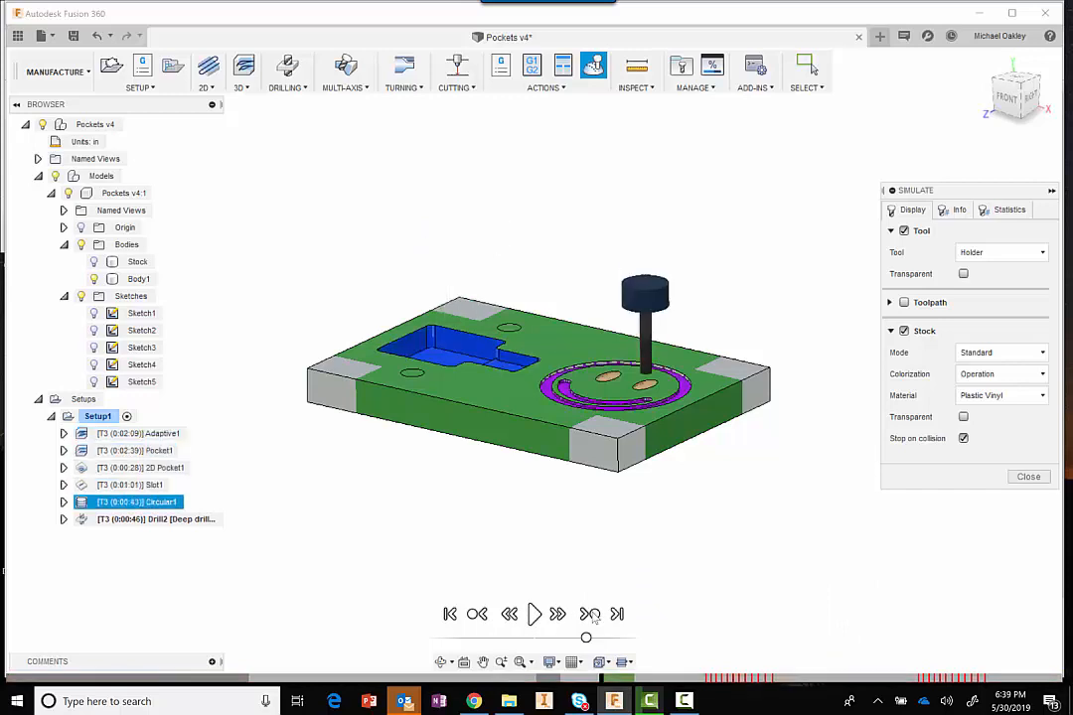
pyautogui.click(589, 613)
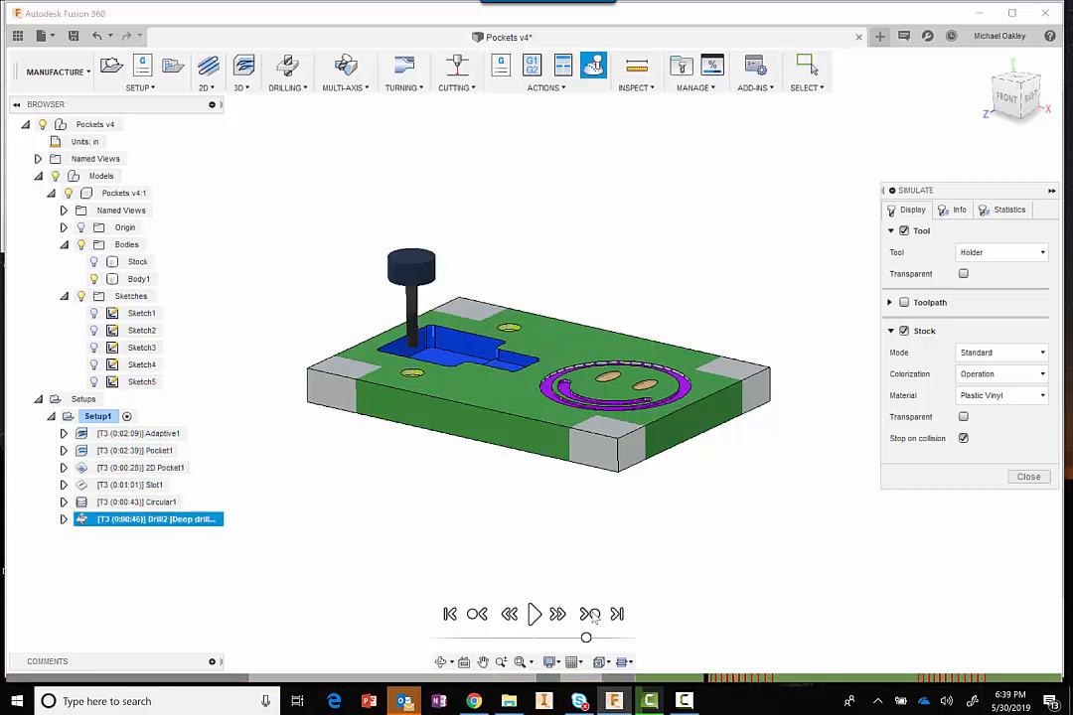
pyautogui.click(589, 613)
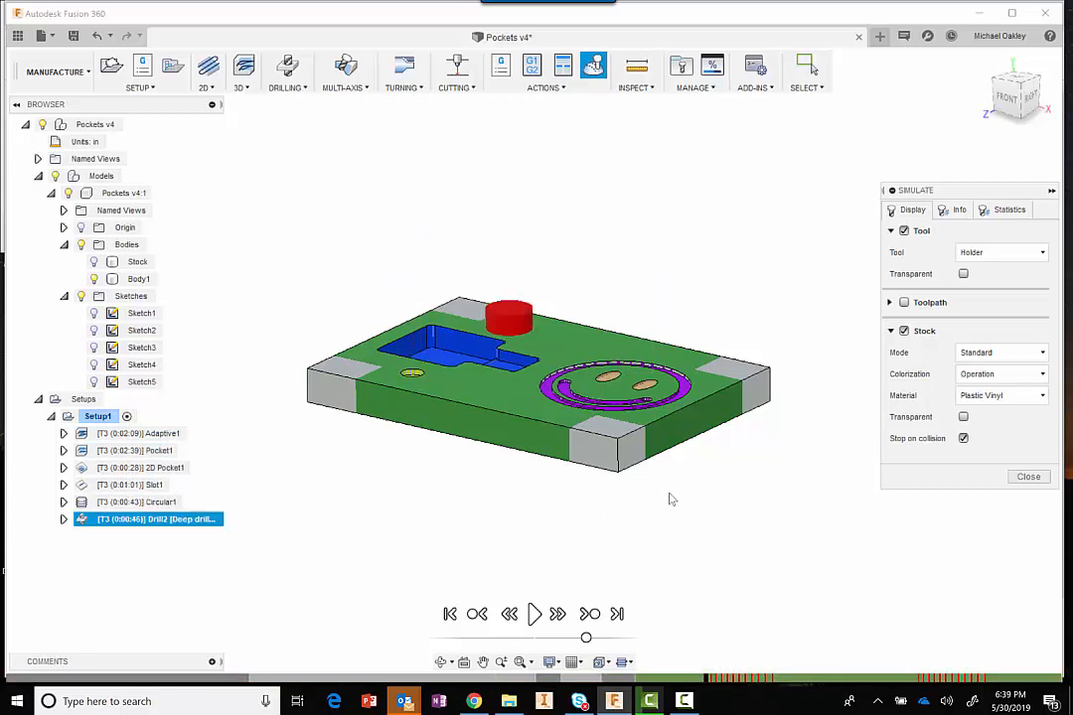
pyautogui.moveTo(671, 500)
pyautogui.keyDown('shift'); pyautogui.mouseDown(button='middle')
pyautogui.moveTo(536, 500)
pyautogui.moveTo(526, 512)
pyautogui.moveTo(533, 528)
pyautogui.moveTo(663, 495)
pyautogui.moveTo(665, 510)
pyautogui.mouseUp(button='middle'); pyautogui.keyUp('shift')
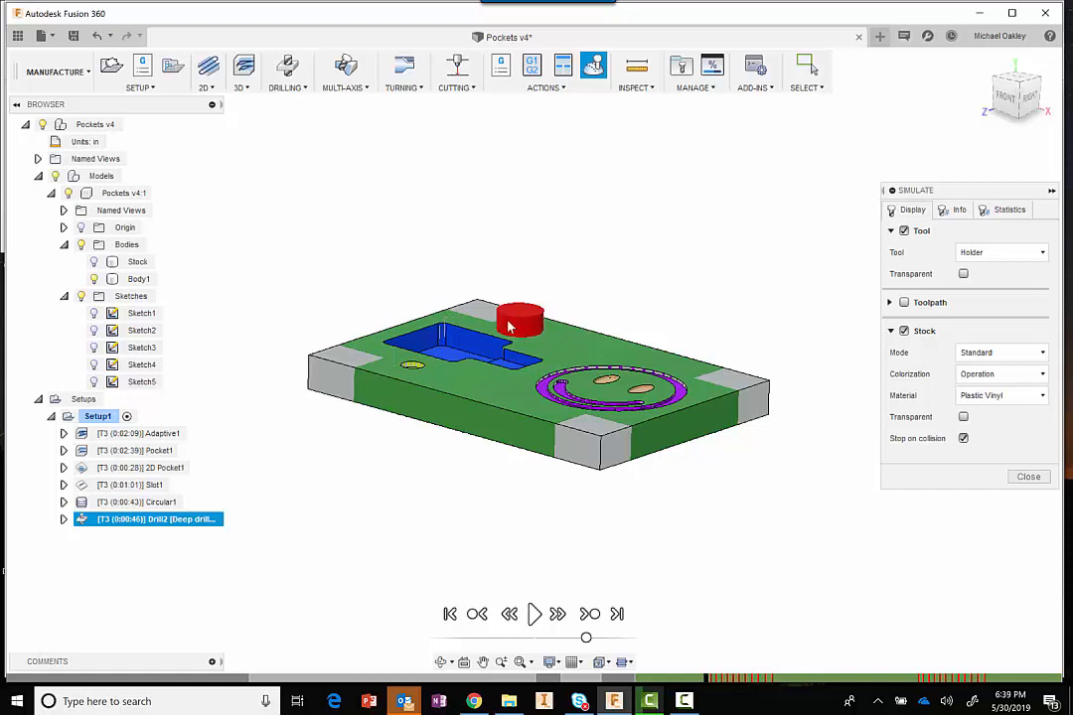
pyautogui.click(1026, 476)
# Change the reference of Drill2's bottom height to Hole bottom
pyautogui.doubleClick(189, 518)
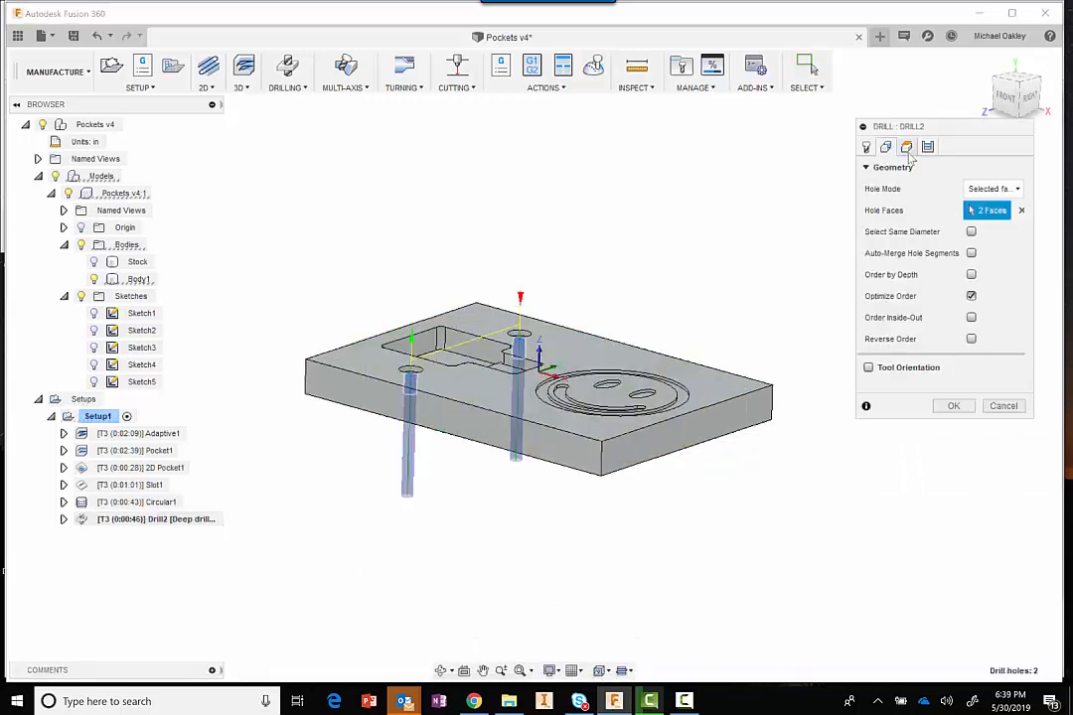
pyautogui.click(906, 147)
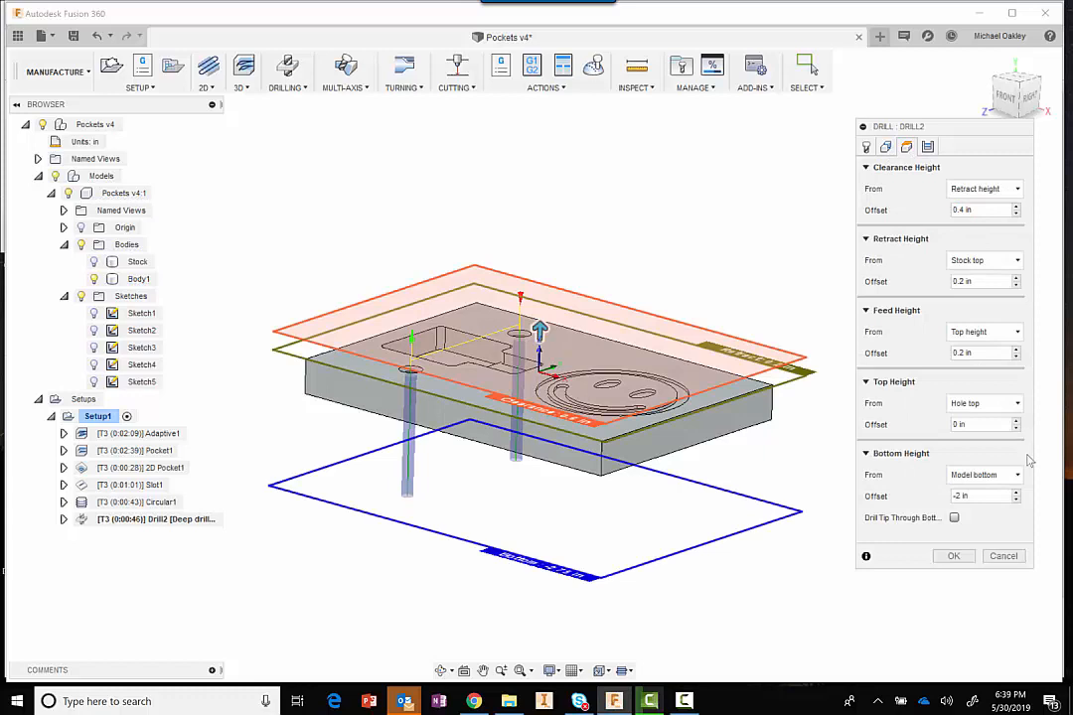
pyautogui.click(1016, 474)
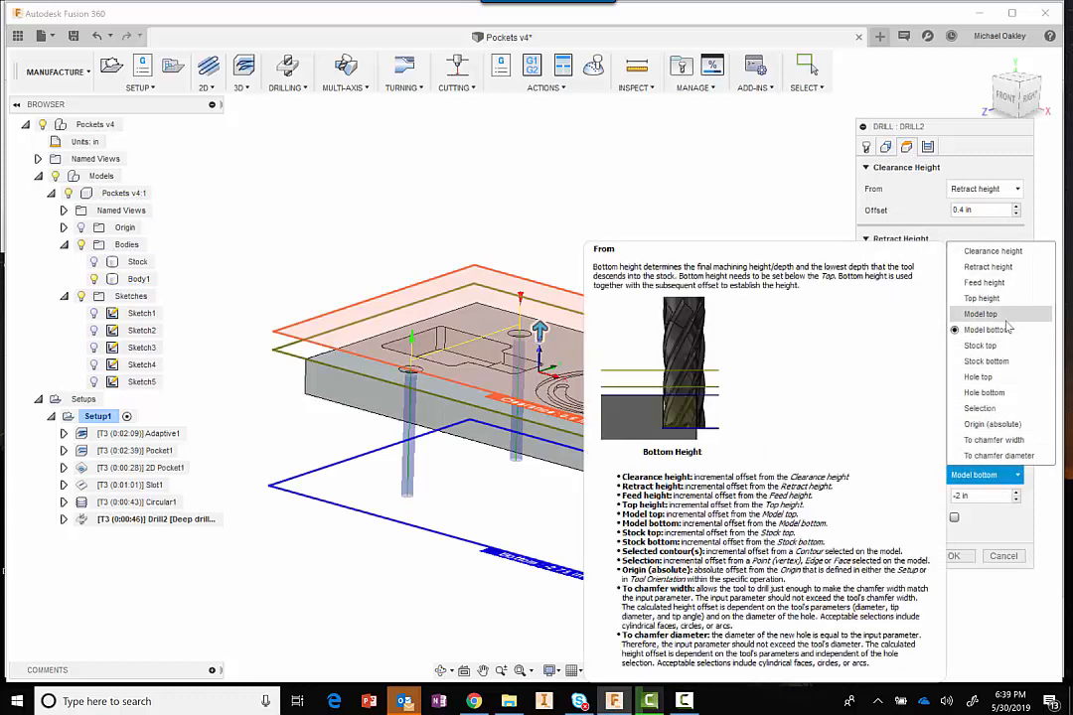
pyautogui.click(988, 394)
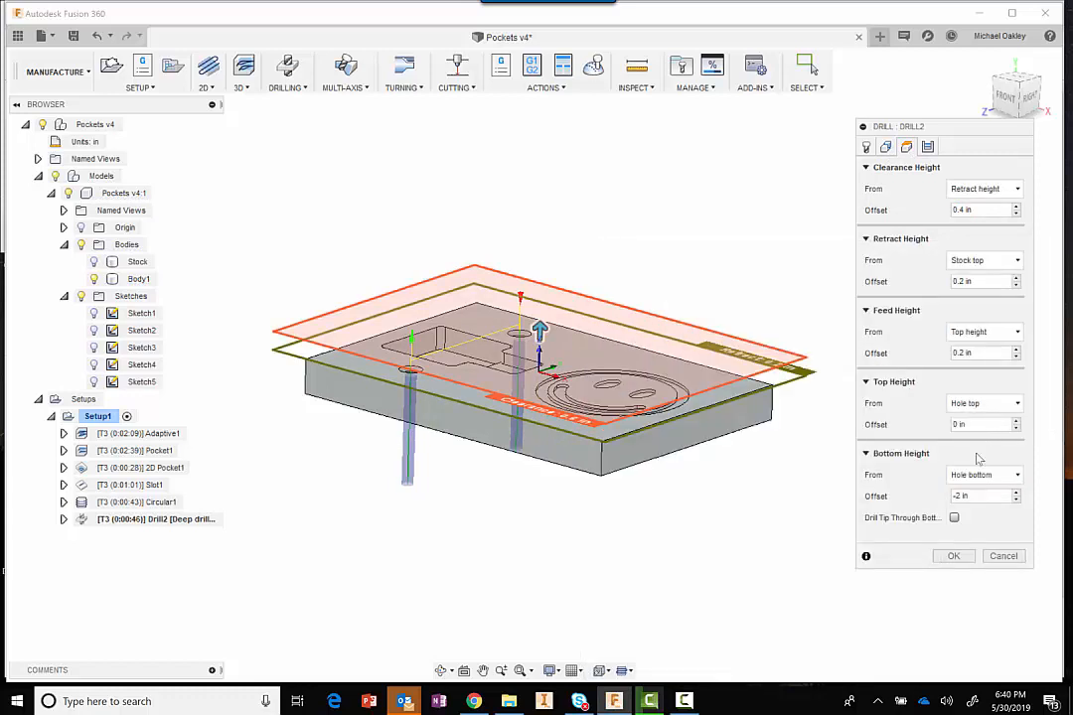
pyautogui.click(954, 556)
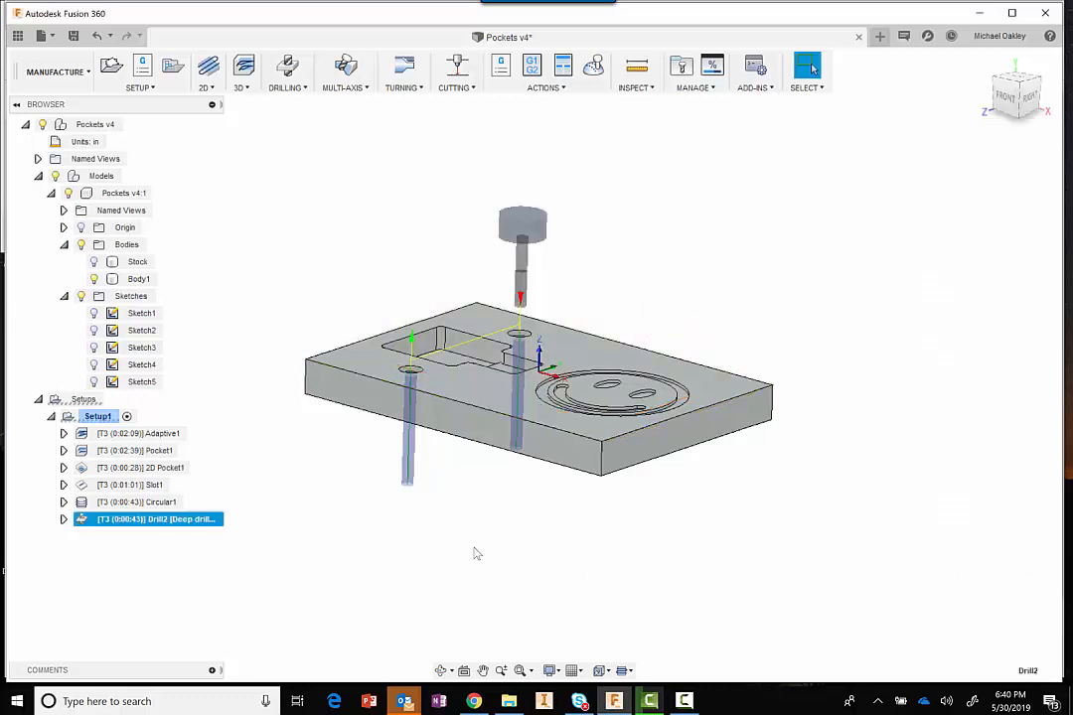
# Edit the Drill2 operation to set its bottom height offset from Hole bottom to 0
pyautogui.doubleClick(165, 523)
pyautogui.click(136, 556)
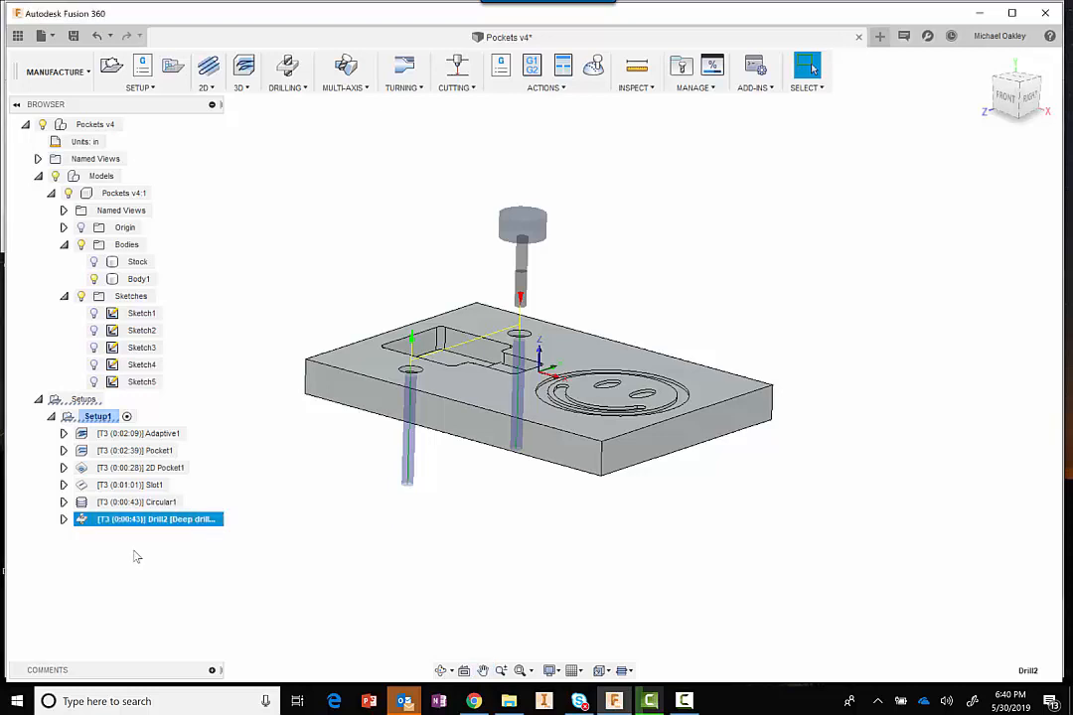
pyautogui.doubleClick(86, 521)
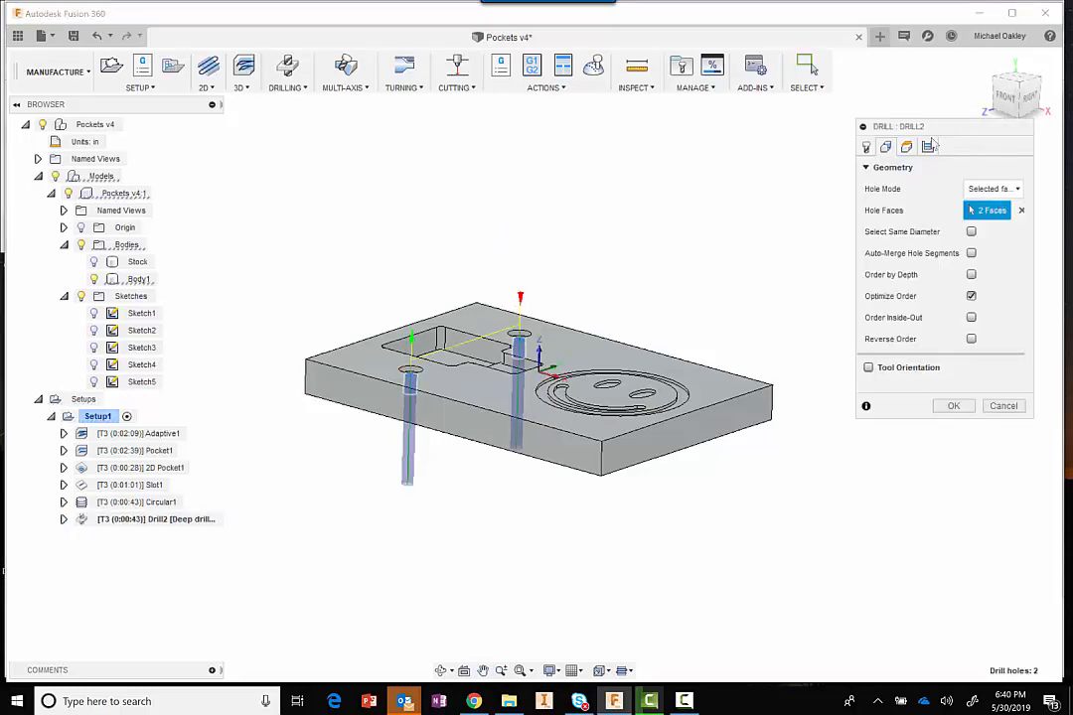
pyautogui.click(905, 146)
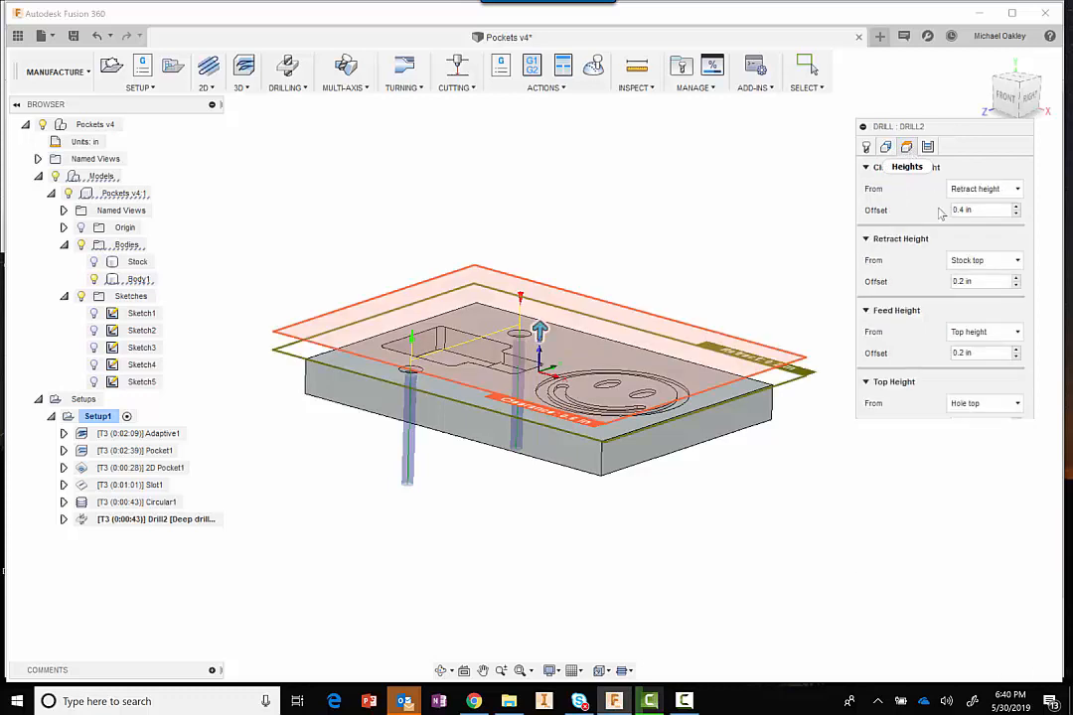
pyautogui.moveTo(998, 496); pyautogui.dragTo(863, 492)
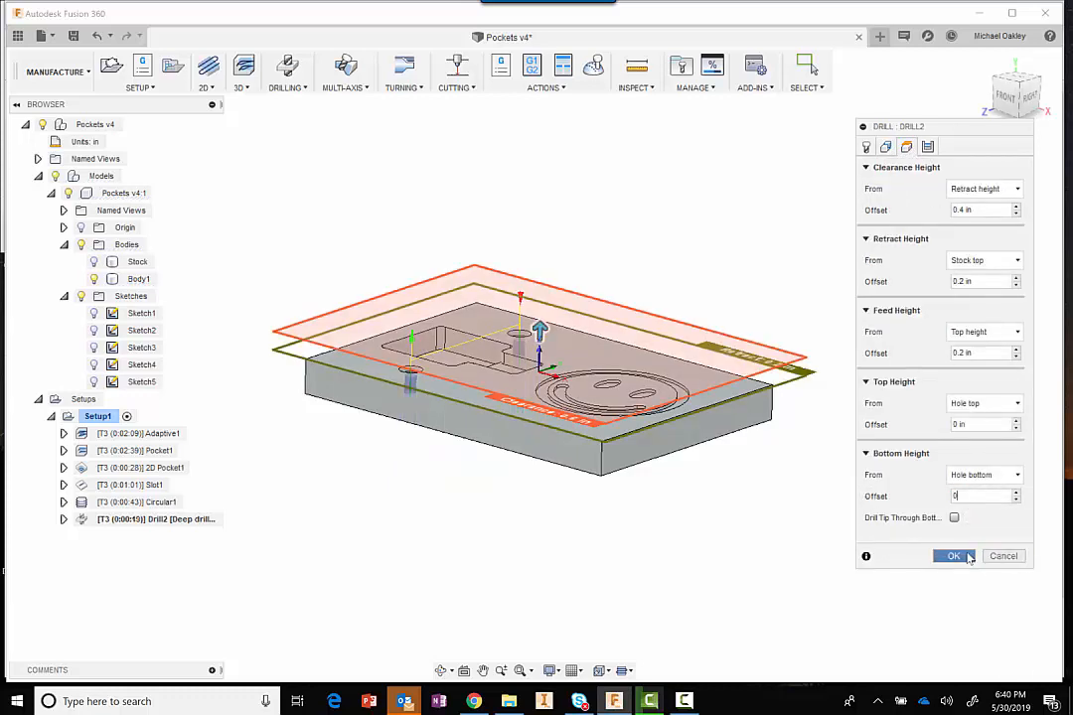
pyautogui.click(953, 556)
pyautogui.keyDown('shift'); pyautogui.moveTo(726, 279); pyautogui.dragTo(685, 278, button='middle'); pyautogui.keyUp('shift')
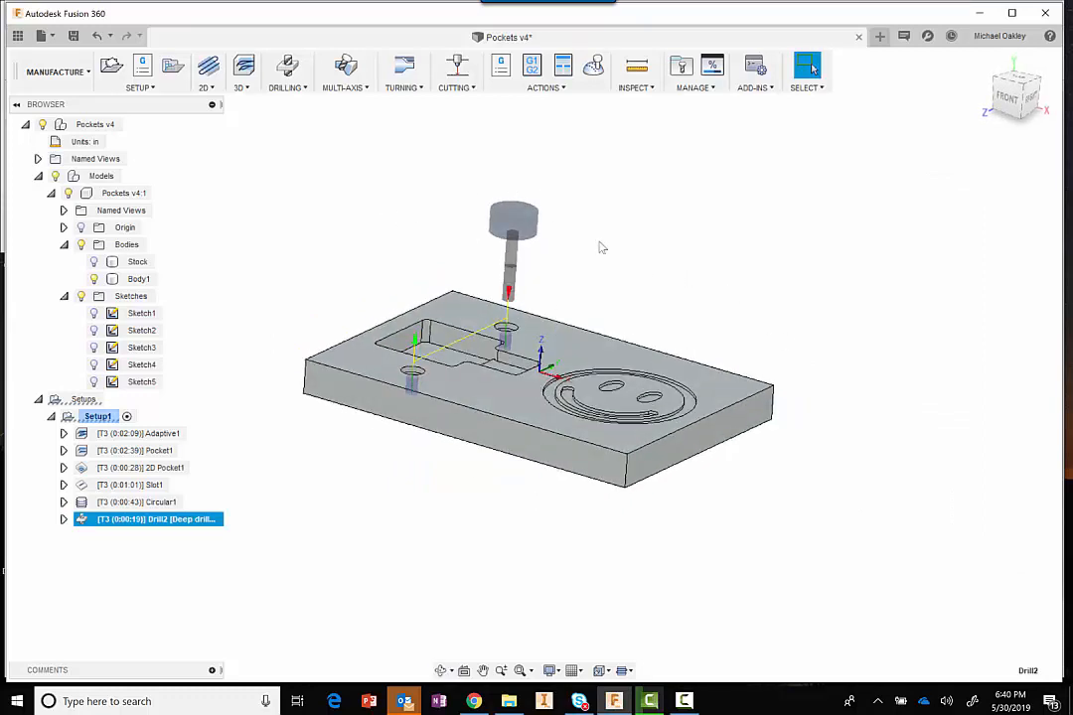
pyautogui.moveTo(600, 247); pyautogui.dragTo(684, 284, button='middle')
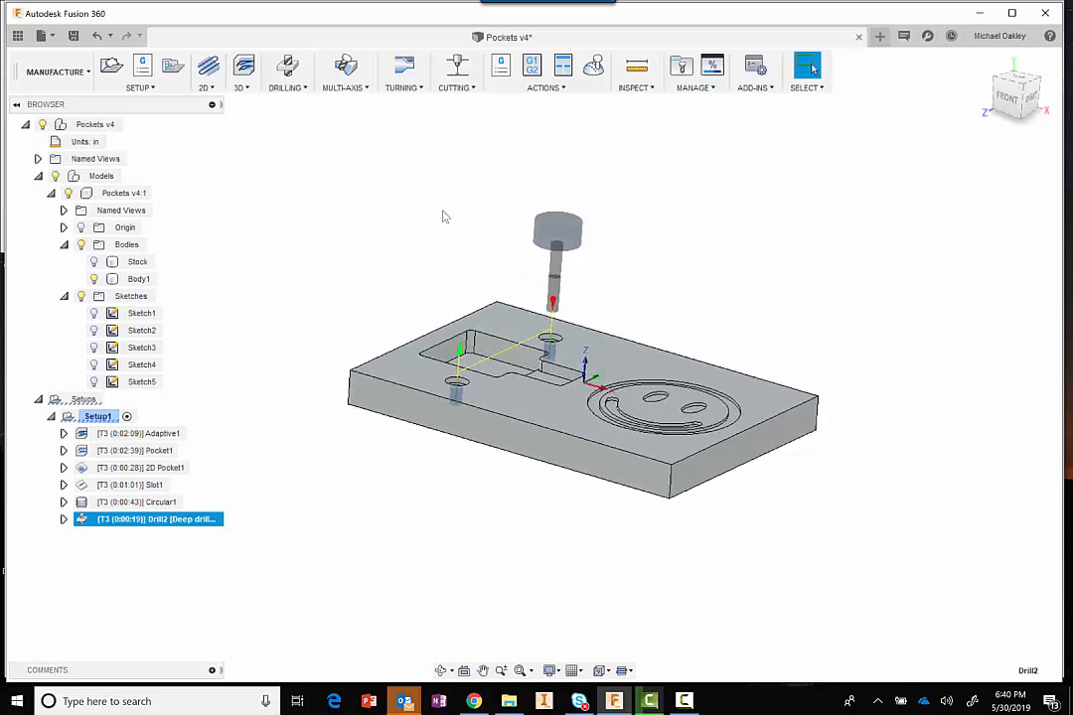
pyautogui.click(284, 225)
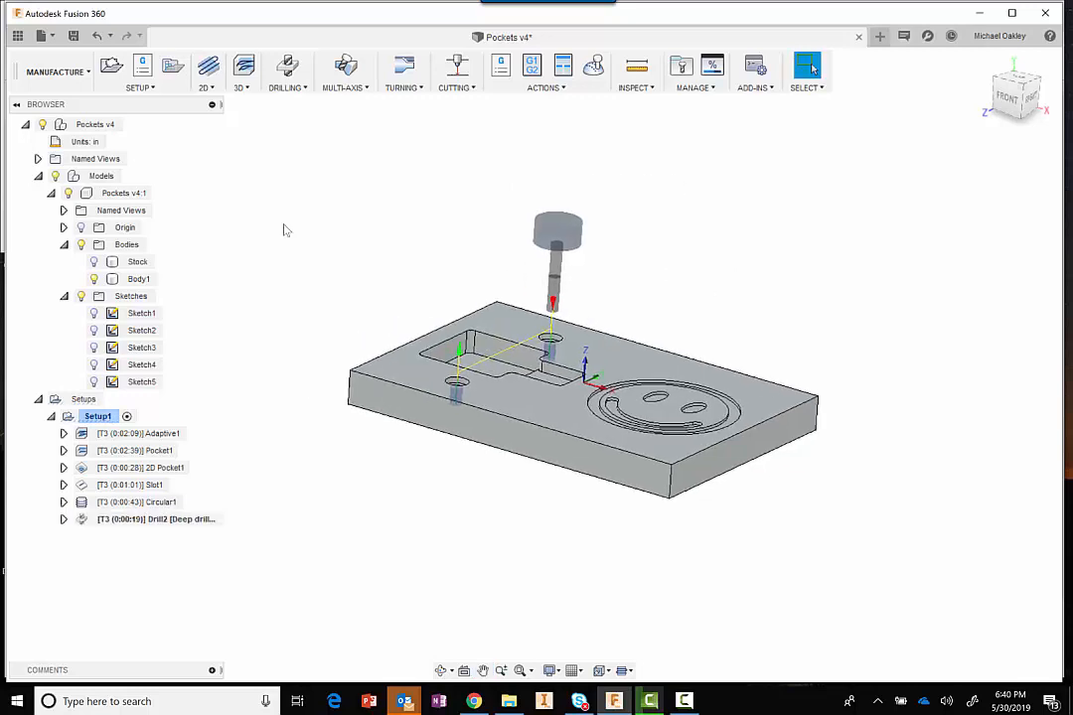
# Review the toolpaths of the Setup1 operations one by one, from Adaptive1 through Drill2
pyautogui.click(159, 437)
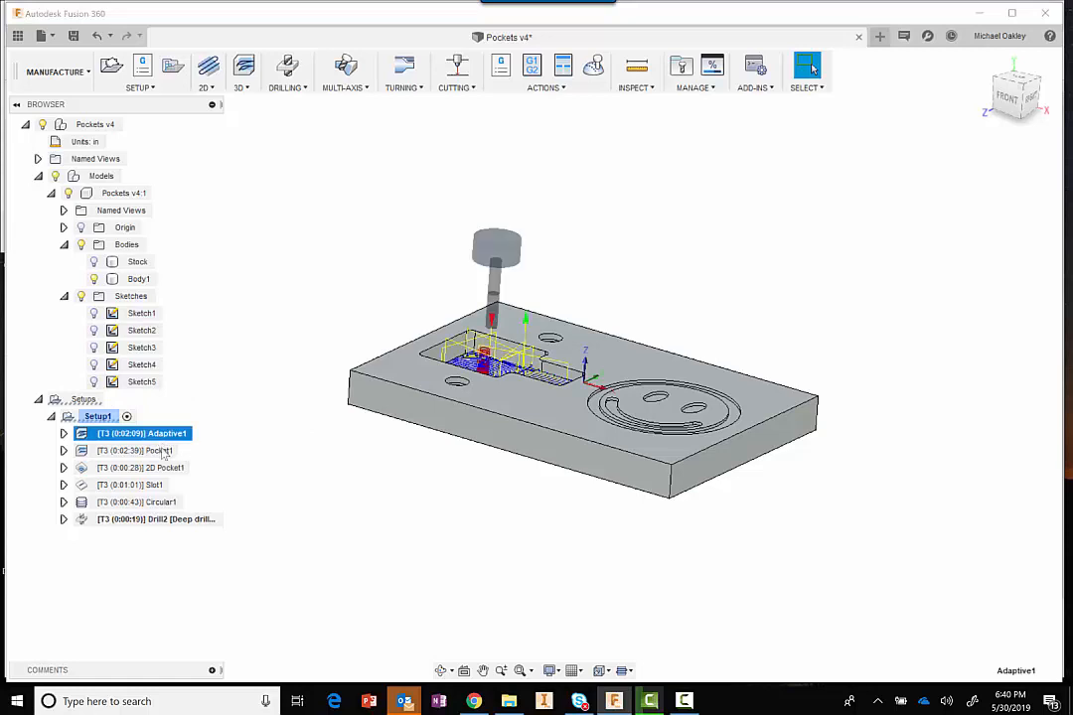
pyautogui.click(163, 452)
pyautogui.click(159, 469)
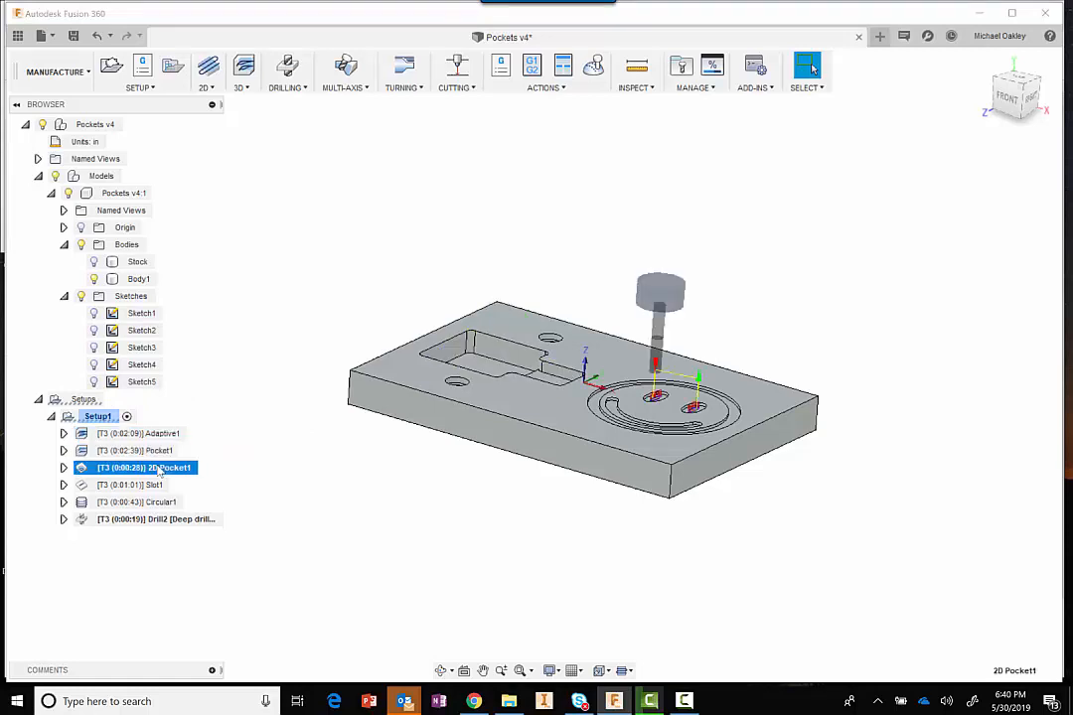
pyautogui.click(144, 485)
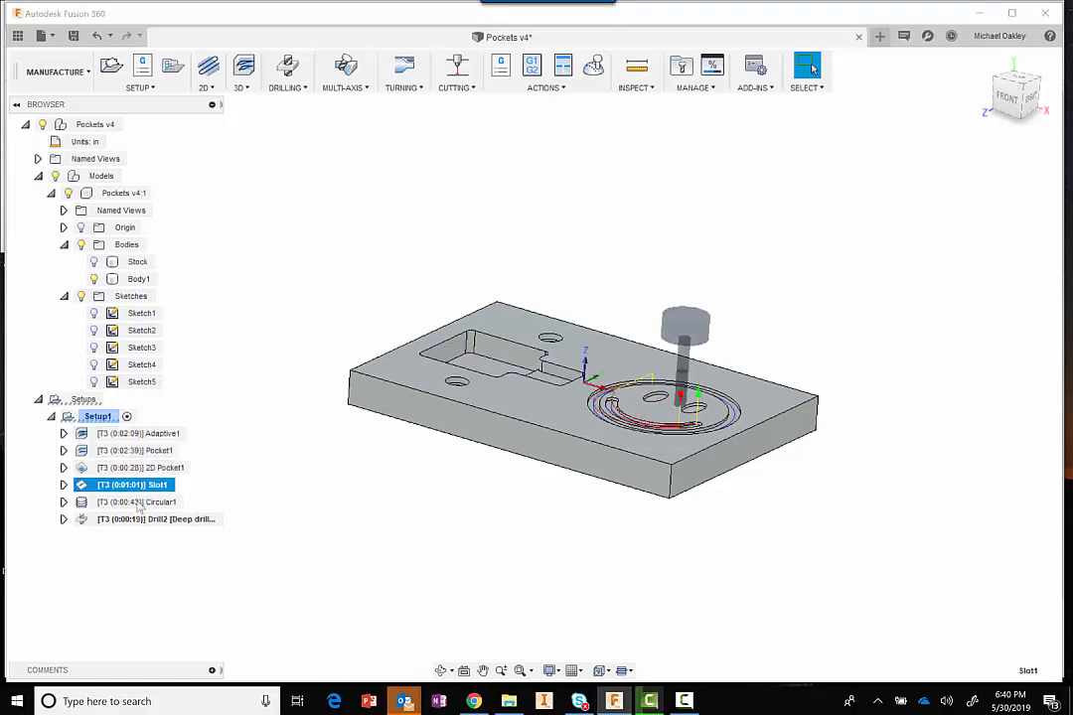
pyautogui.click(135, 502)
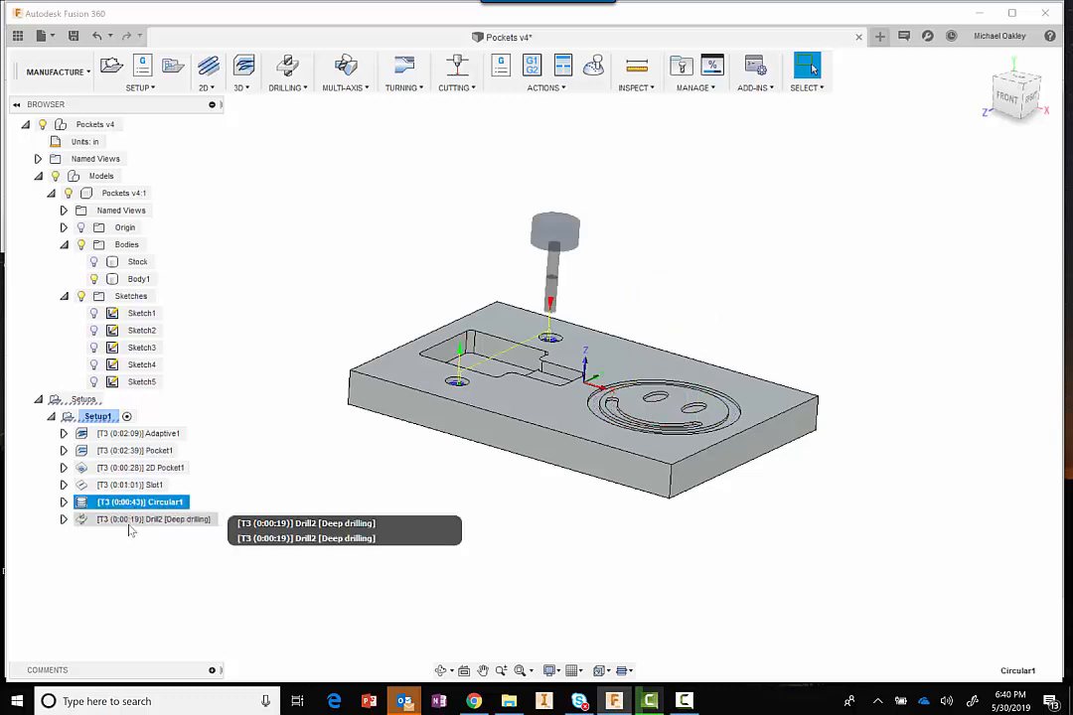
pyautogui.click(131, 521)
pyautogui.click(283, 465)
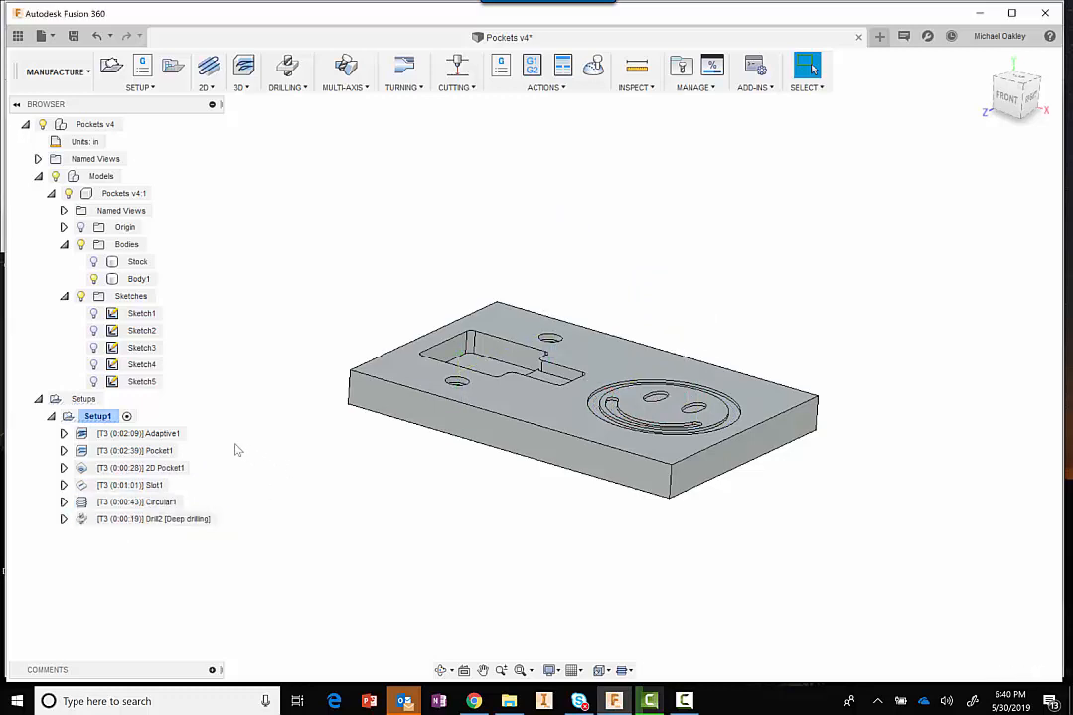
# Post process Setup1 with the Carbide 3D (Grbl) configuration and save the NC file as lesson
pyautogui.click(99, 417)
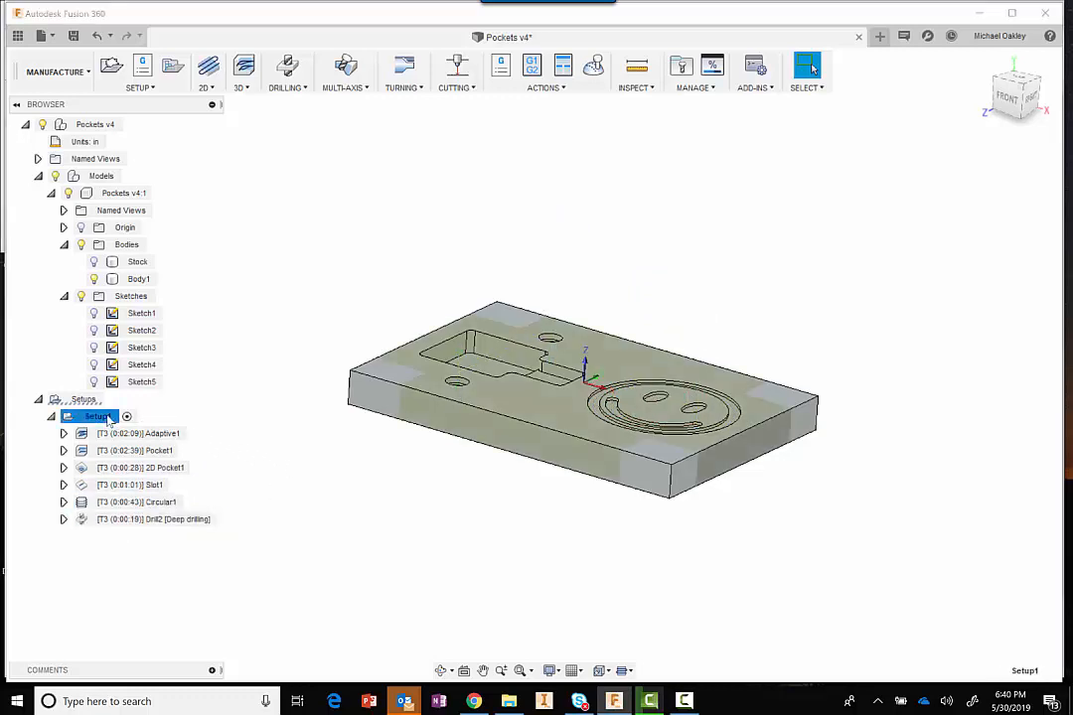
pyautogui.rightClick(109, 418)
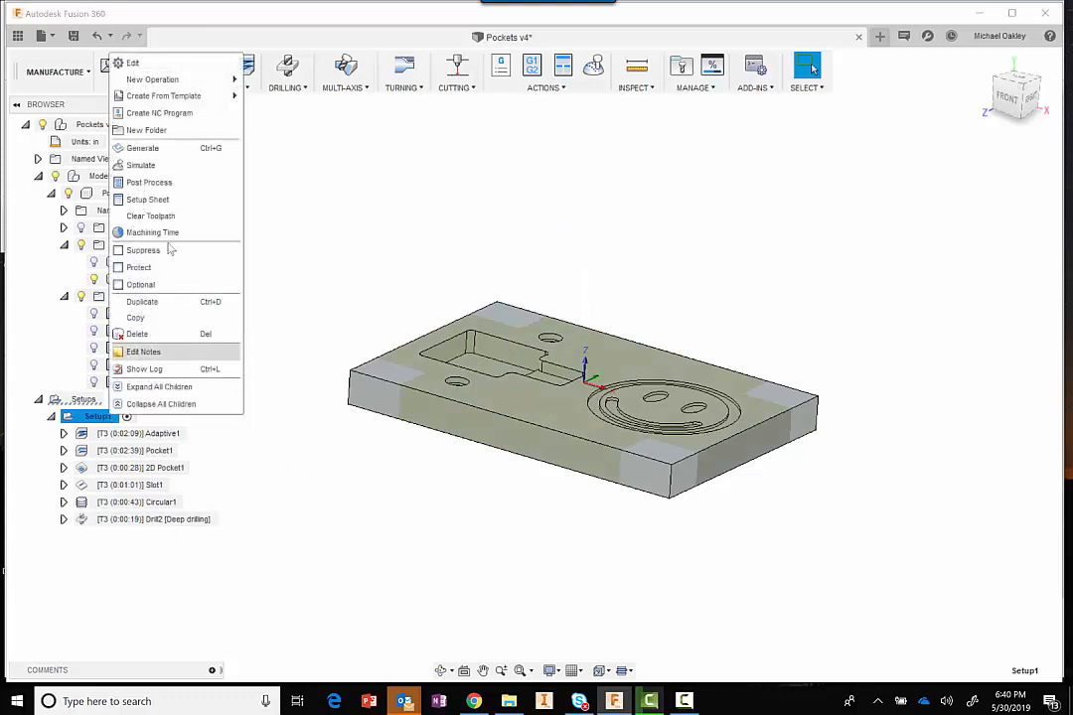
pyautogui.click(148, 182)
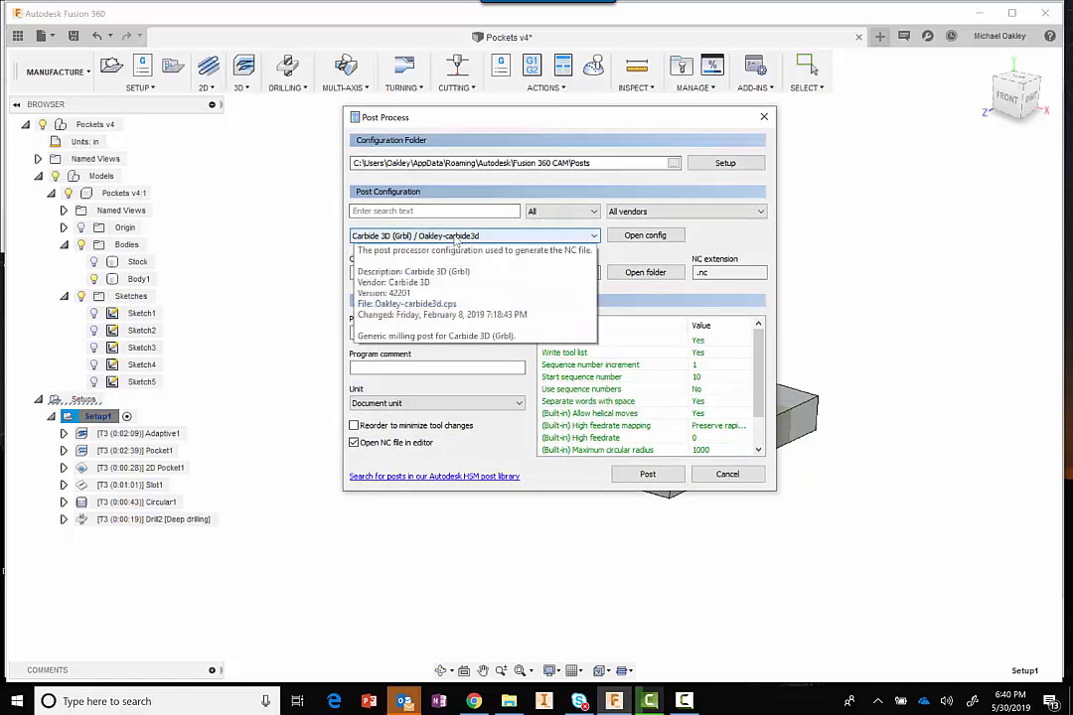
pyautogui.click(647, 474)
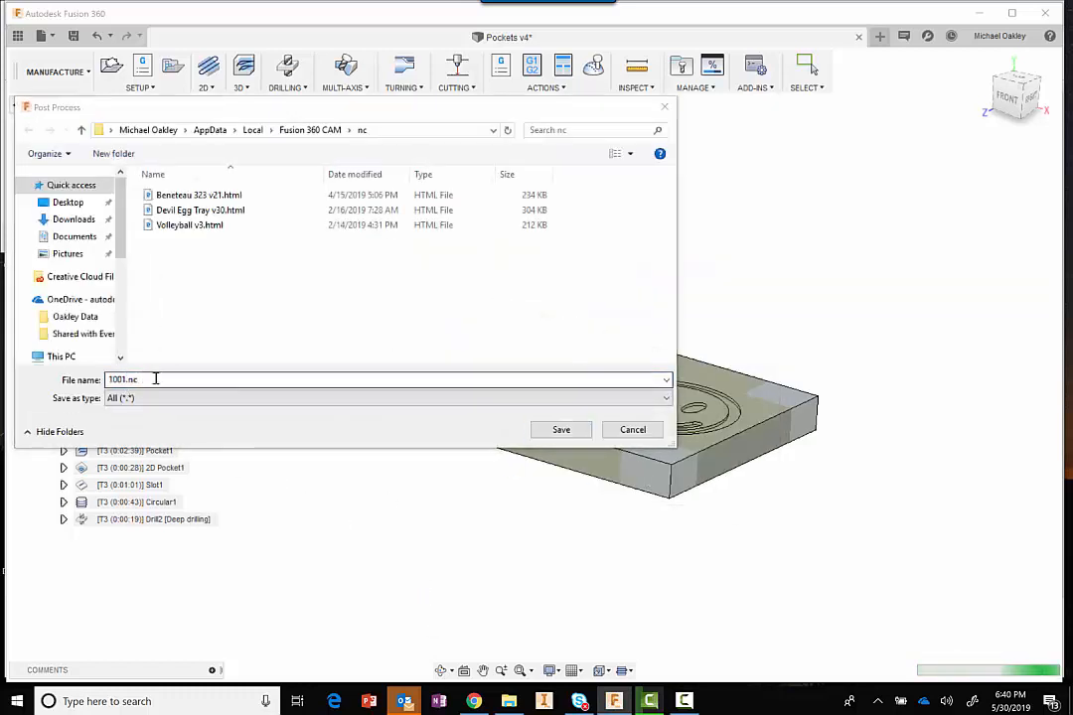
pyautogui.moveTo(156, 379); pyautogui.dragTo(10, 384)
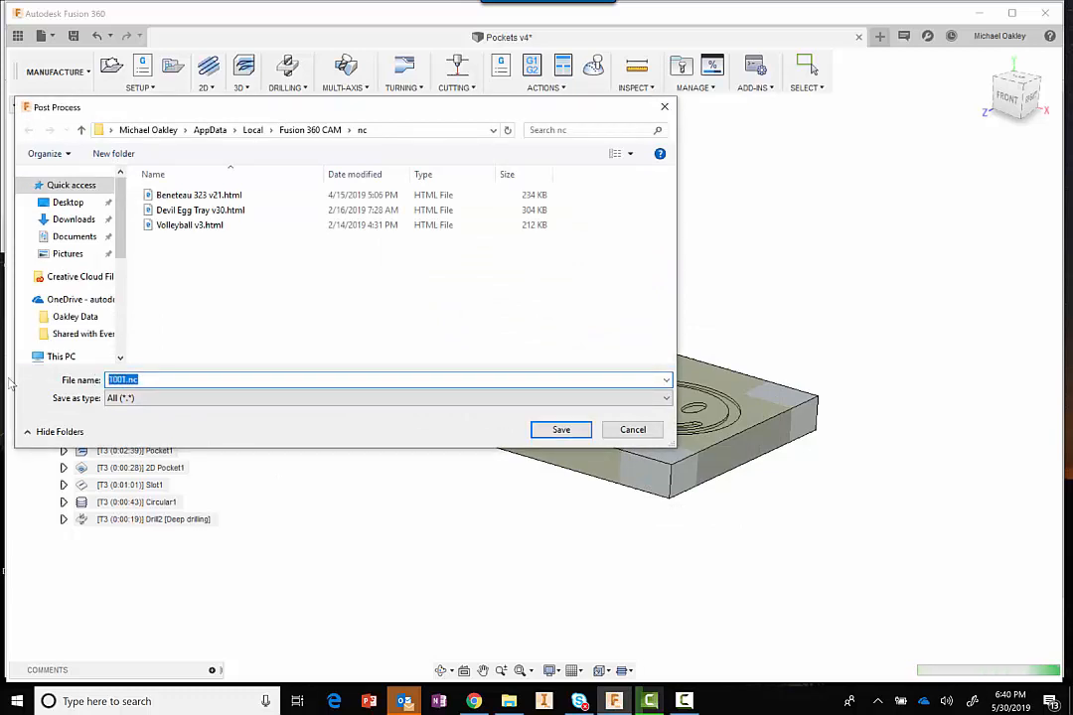
pyautogui.write('lesson')
pyautogui.press('Return')
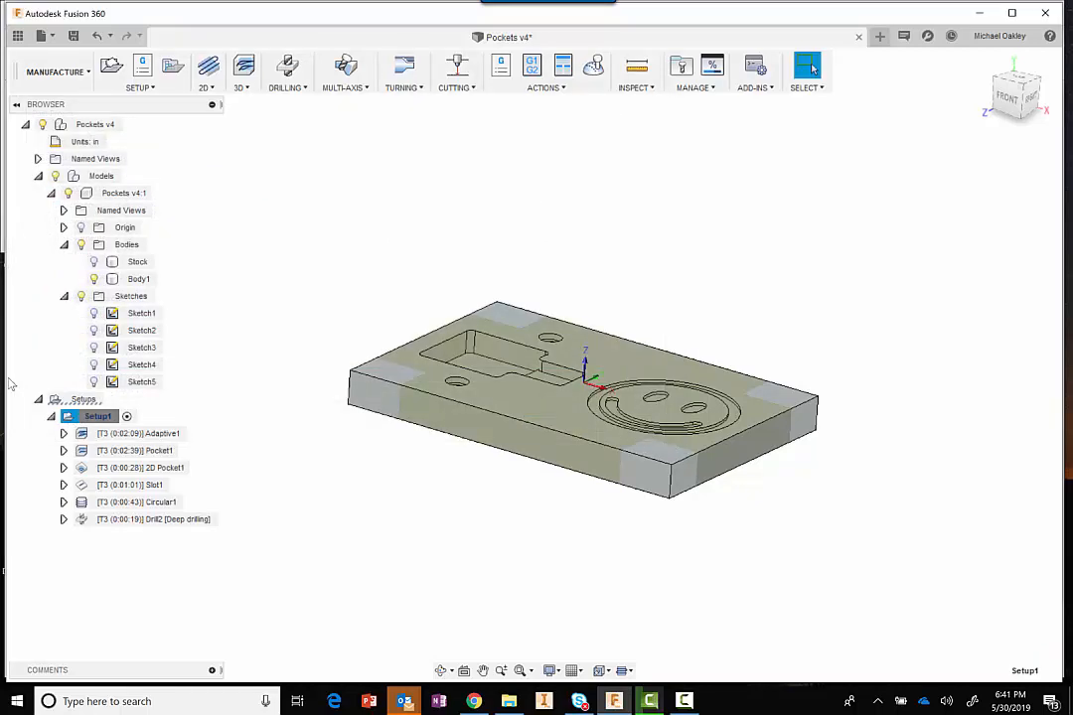